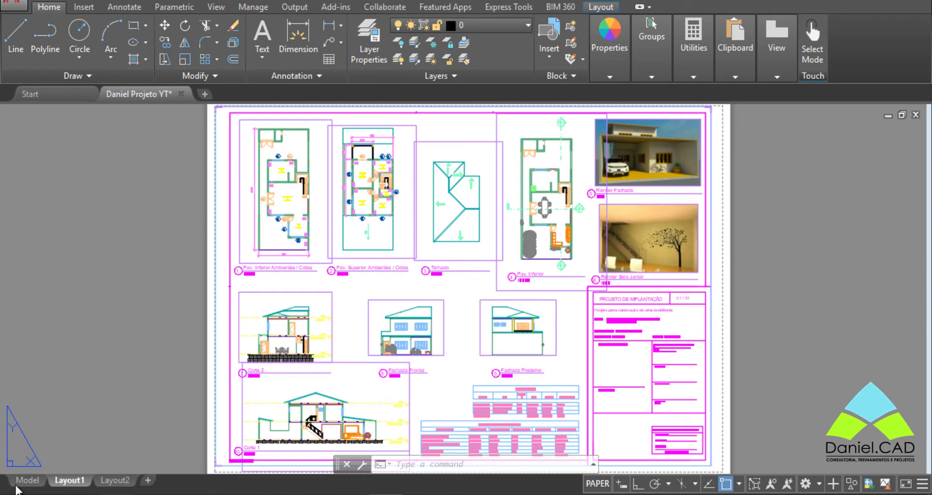
# - Switch to model space and zoom in on the ground-floor and upper-floor house plans
pyautogui.click(23, 482)
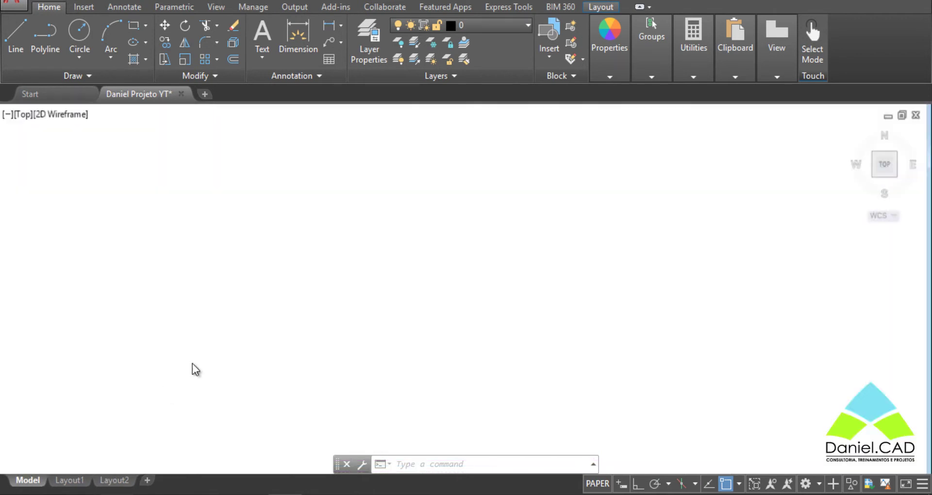
pyautogui.scroll(3, 431, 254)
pyautogui.scroll(2, 357, 285)
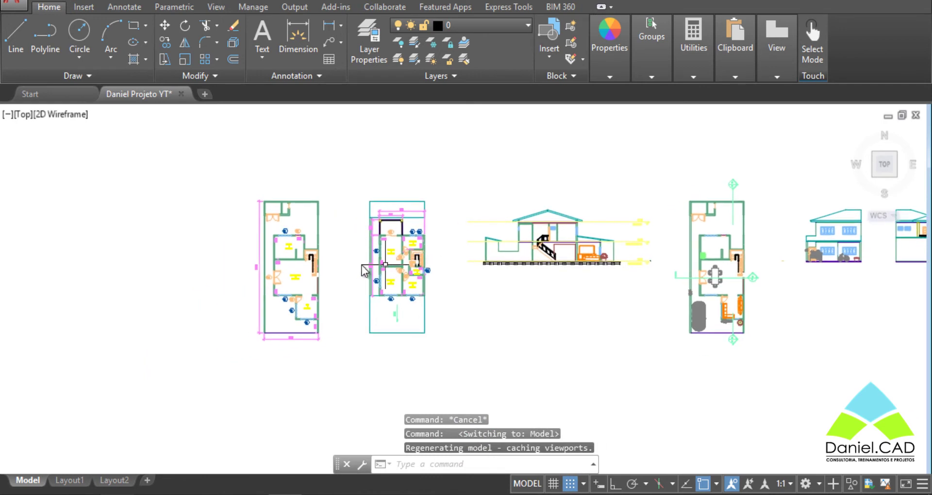
pyautogui.scroll(2, 327, 265)
pyautogui.scroll(2, 427, 264)
pyautogui.scroll(2, 444, 285)
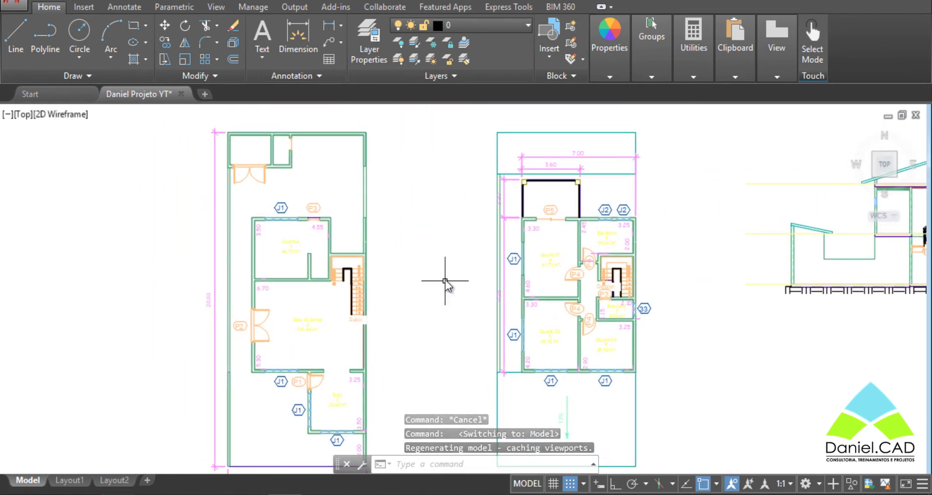
pyautogui.moveTo(444, 281); pyautogui.dragTo(442, 267, button='middle')
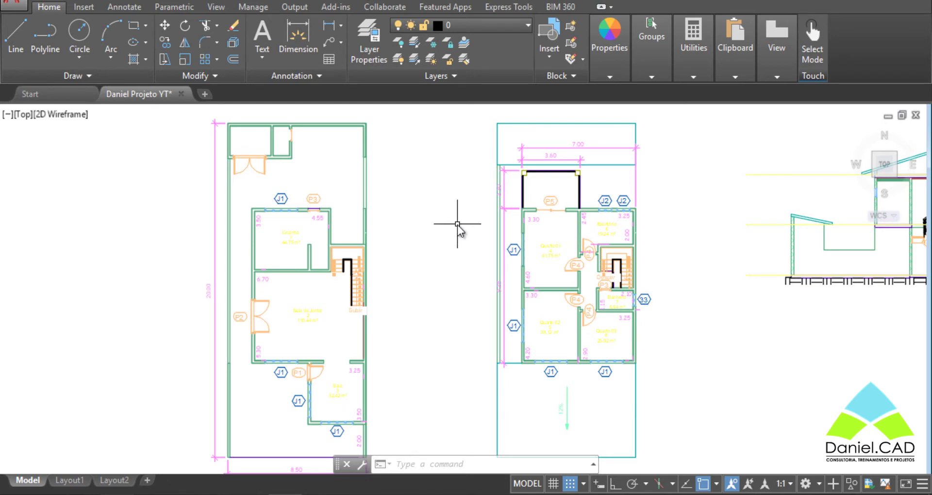
pyautogui.click(489, 29)
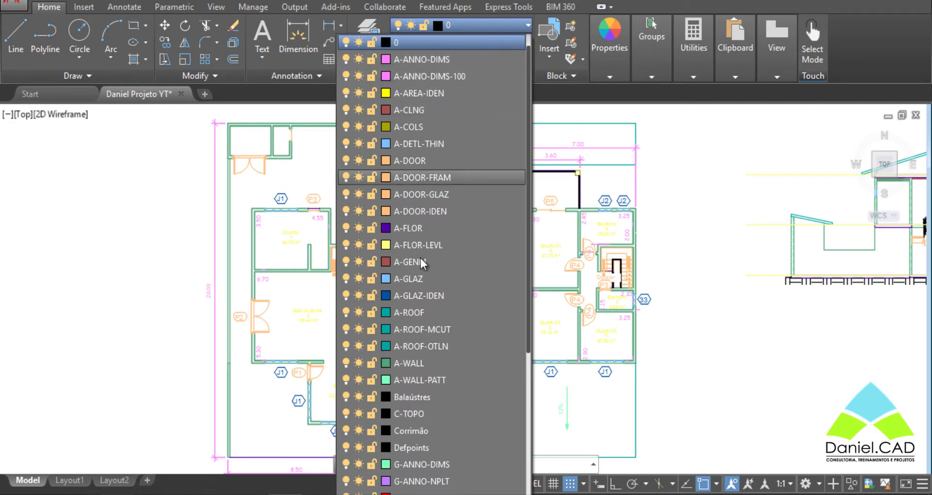
pyautogui.scroll(-4, 425, 306)
pyautogui.scroll(-1, 430, 289)
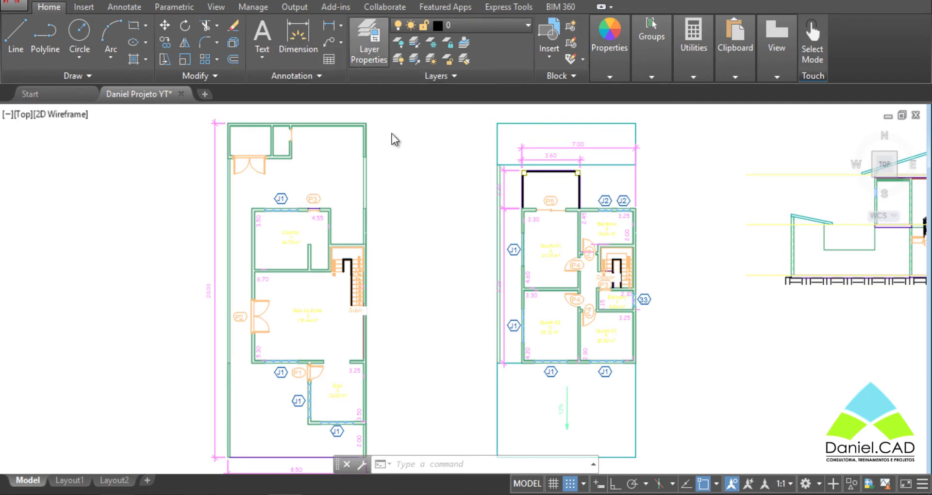
# - Open the Layer Properties Manager with LA, widen the filter tree, and list the 44 used layers
pyautogui.write('la')
pyautogui.press('Return')
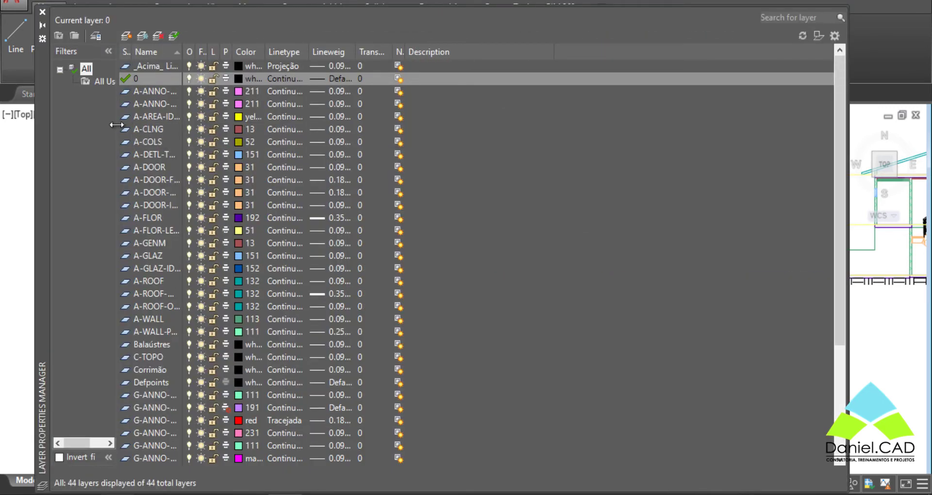
pyautogui.moveTo(117, 124); pyautogui.dragTo(189, 124)
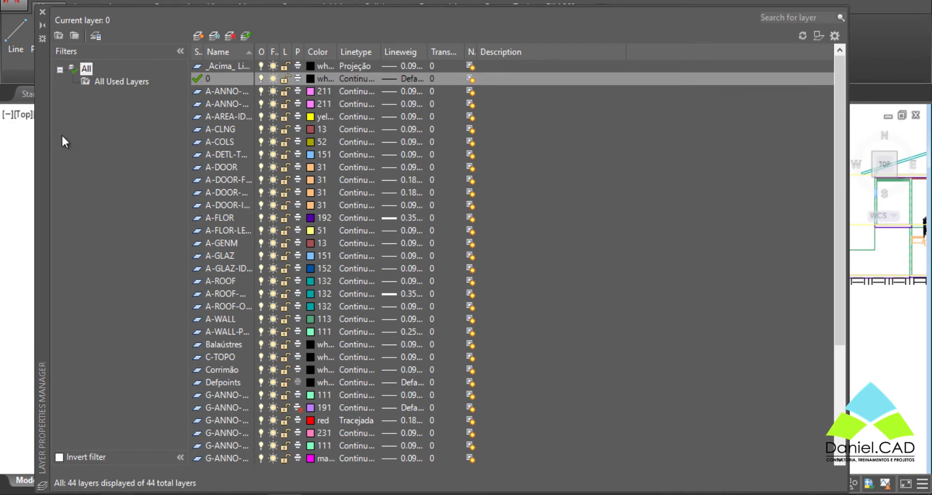
pyautogui.click(84, 81)
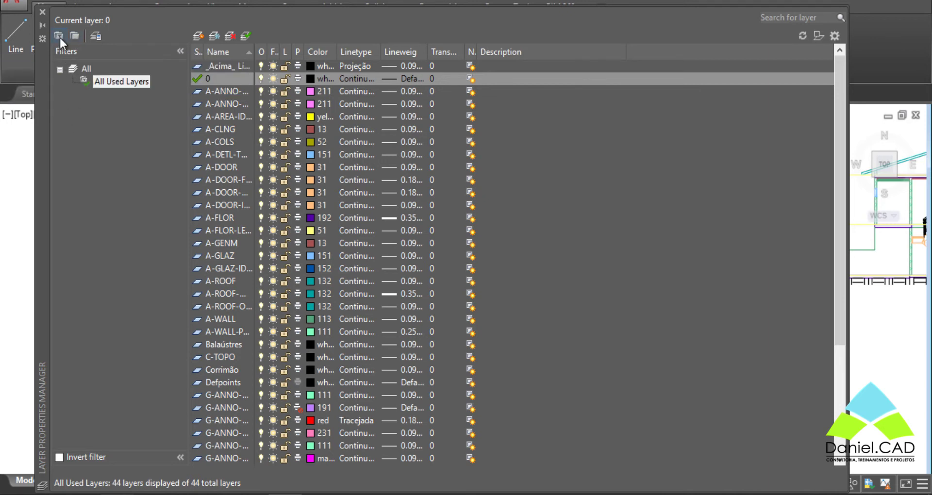
# - Create a new property filter named 'Layer Cor' and start filling its first definition row
pyautogui.click(60, 36)
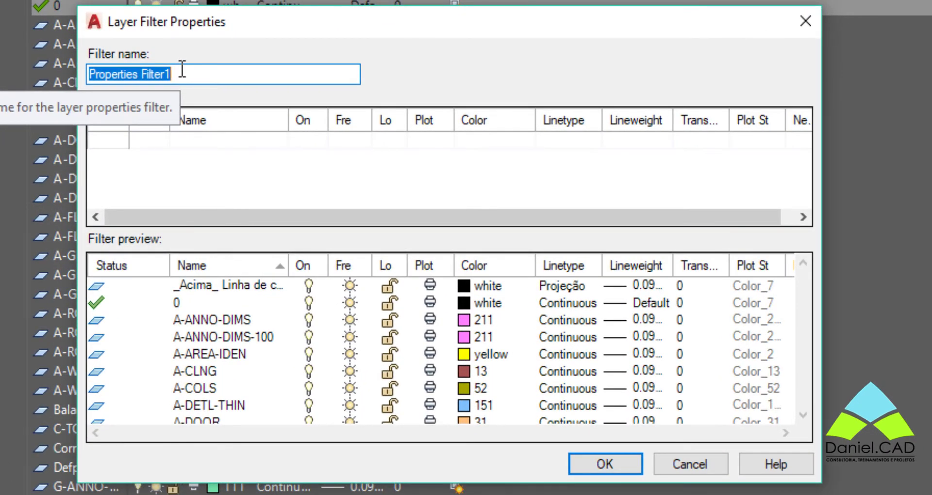
pyautogui.write('Layer ')
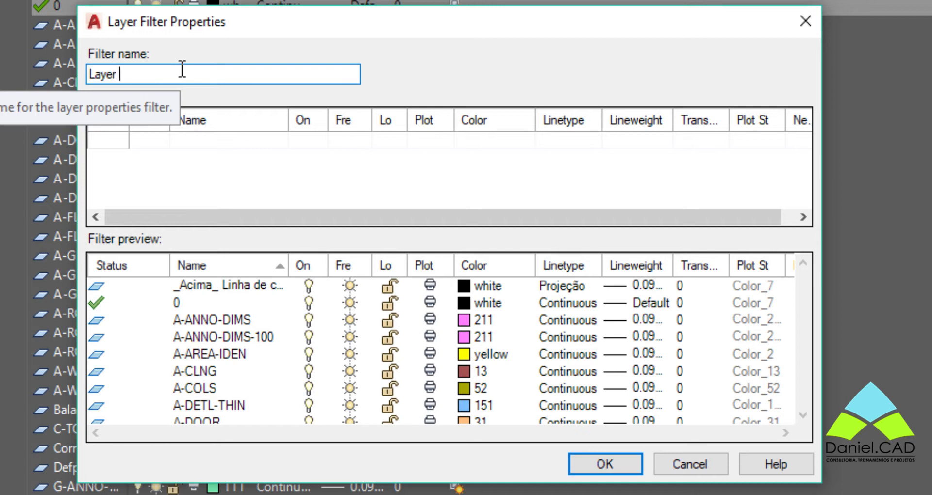
pyautogui.write('Cor')
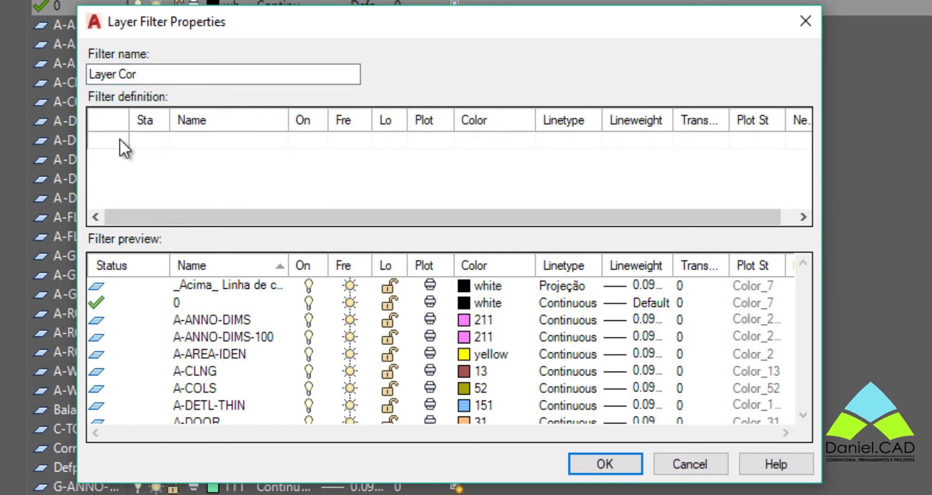
pyautogui.moveTo(169, 121); pyautogui.dragTo(227, 120)
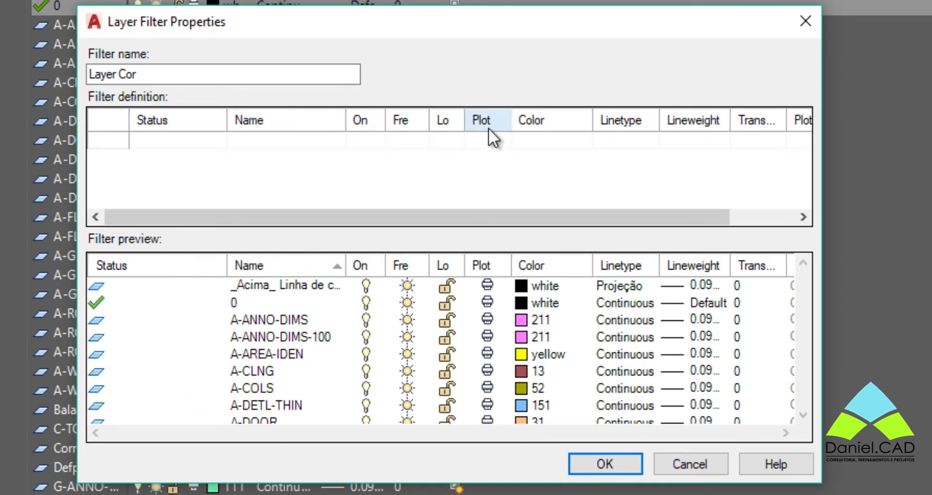
pyautogui.click(117, 141)
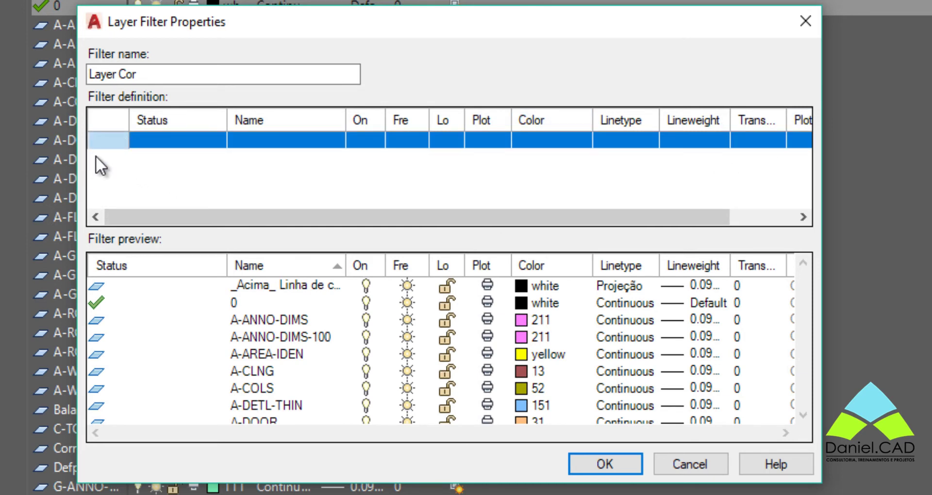
pyautogui.click(106, 181)
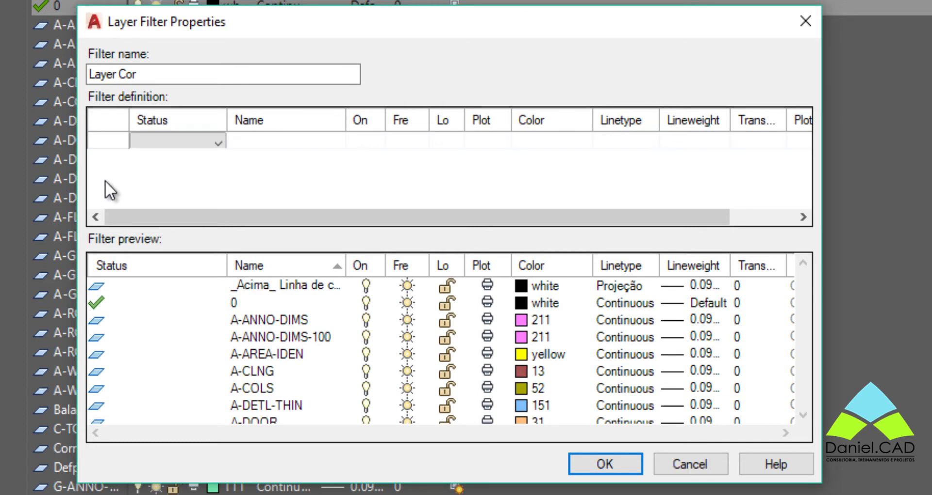
pyautogui.click(216, 140)
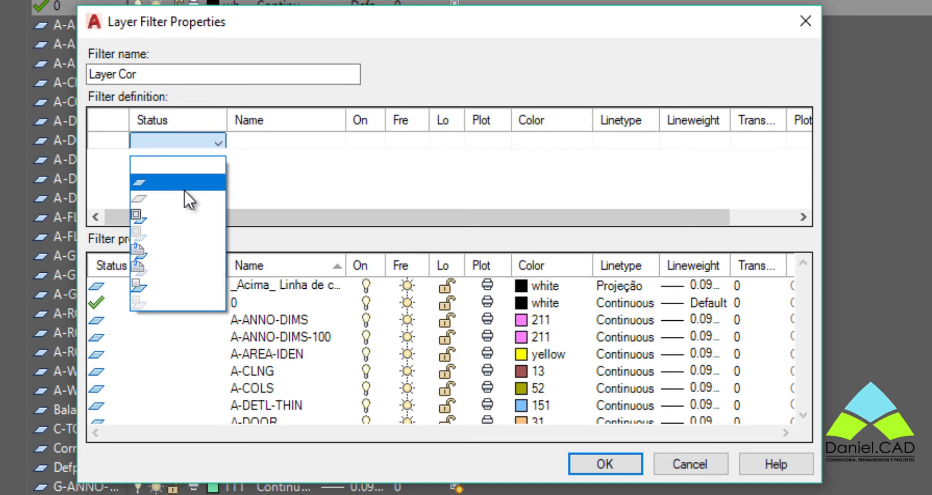
pyautogui.click(185, 190)
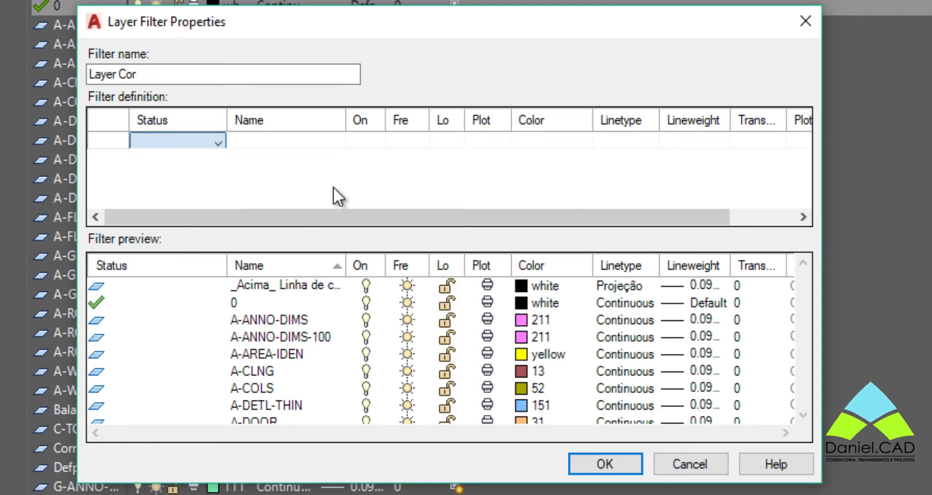
pyautogui.click(319, 140)
# - Set the Layer Cor filter's name pattern to * and require layers to be On
pyautogui.write('*')
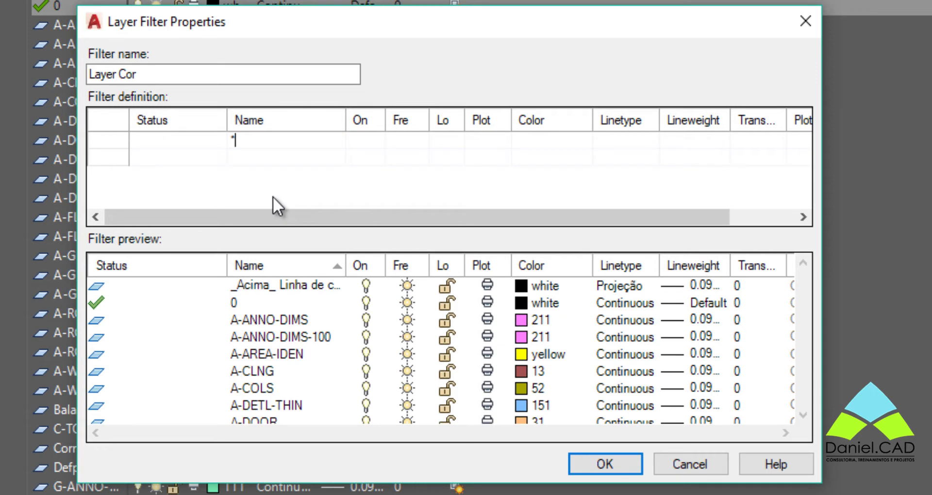
pyautogui.write('A')
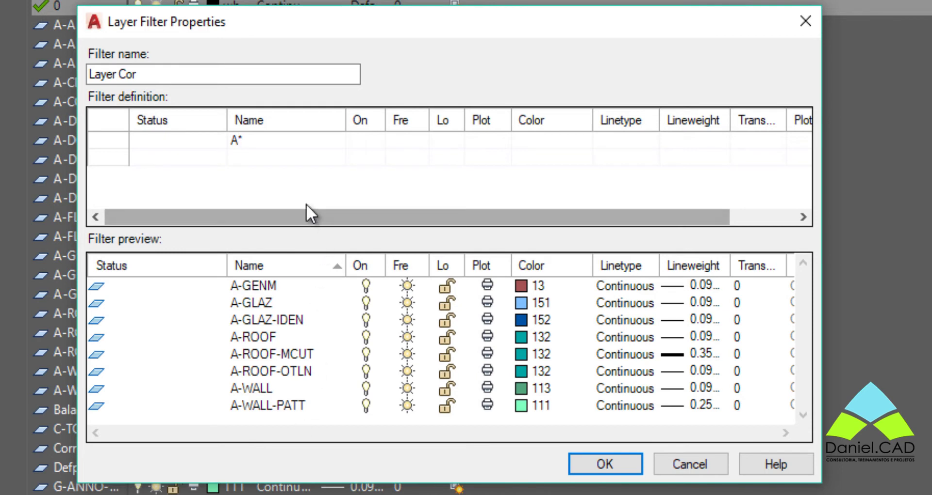
pyautogui.press('BackSpace')
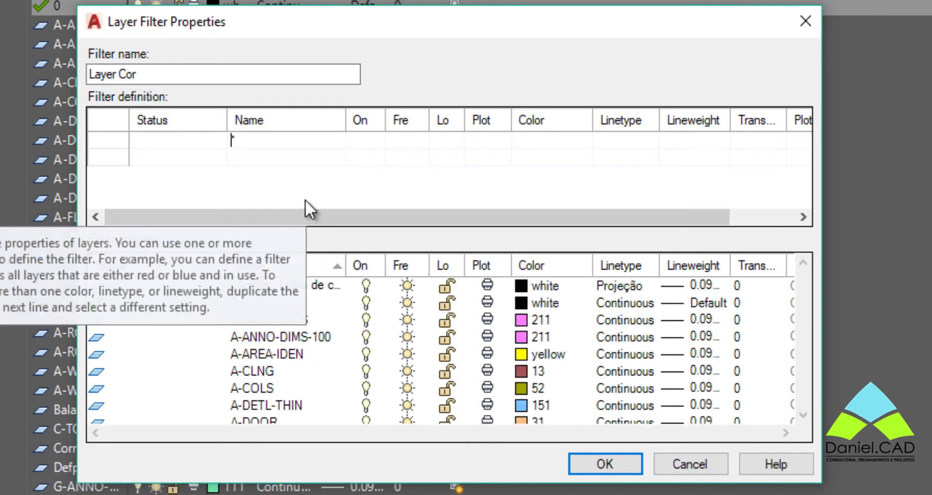
pyautogui.click(362, 142)
pyautogui.click(363, 144)
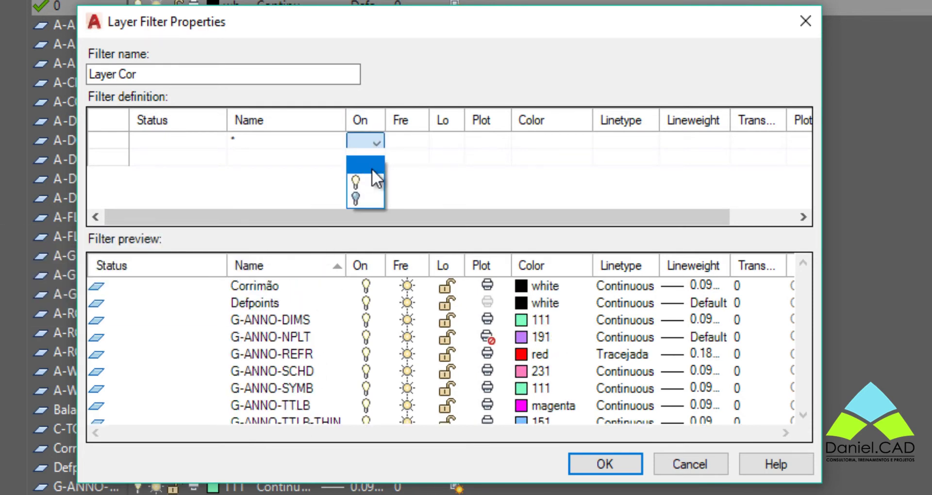
pyautogui.click(366, 197)
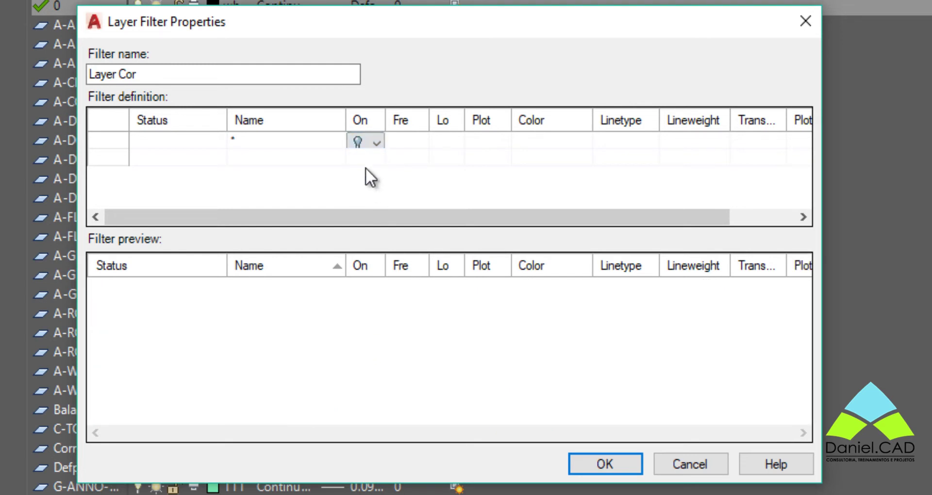
pyautogui.click(369, 144)
pyautogui.click(359, 182)
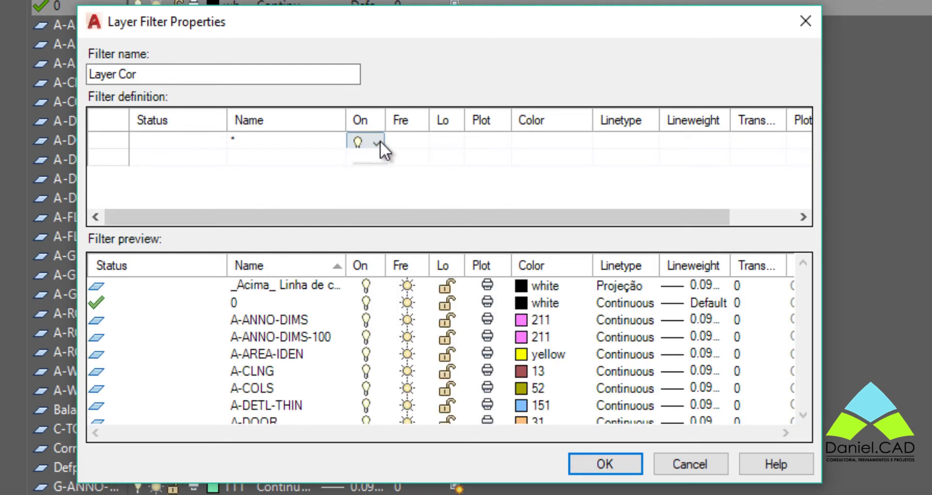
pyautogui.click(380, 140)
pyautogui.click(401, 184)
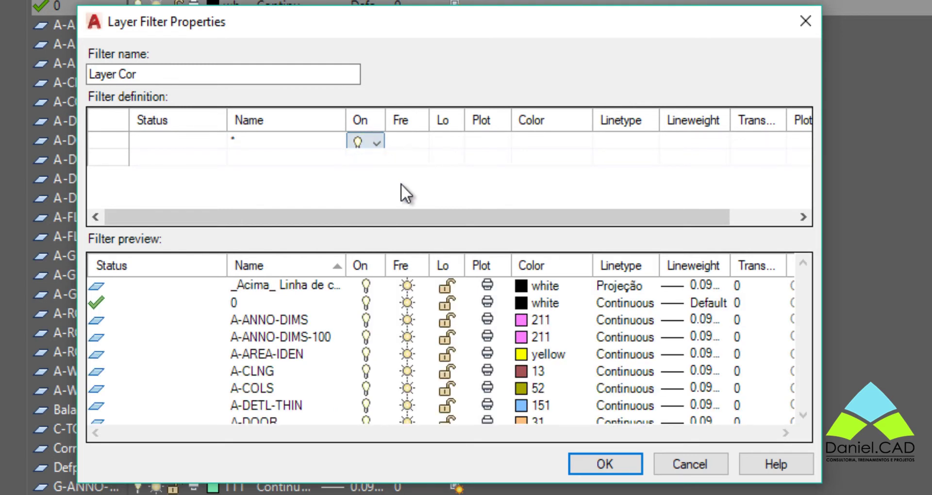
# - Leave the Frozen and Lock criteria of the filter blank
pyautogui.click(409, 140)
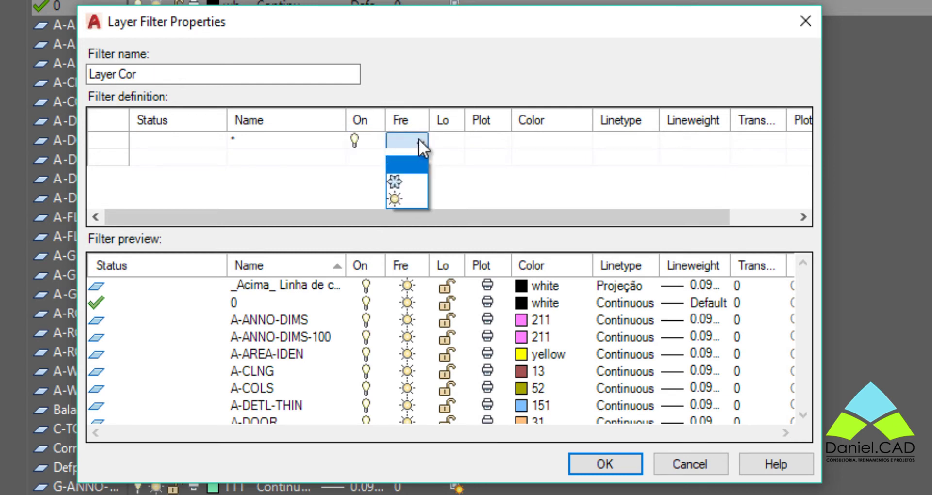
pyautogui.click(419, 138)
pyautogui.click(452, 133)
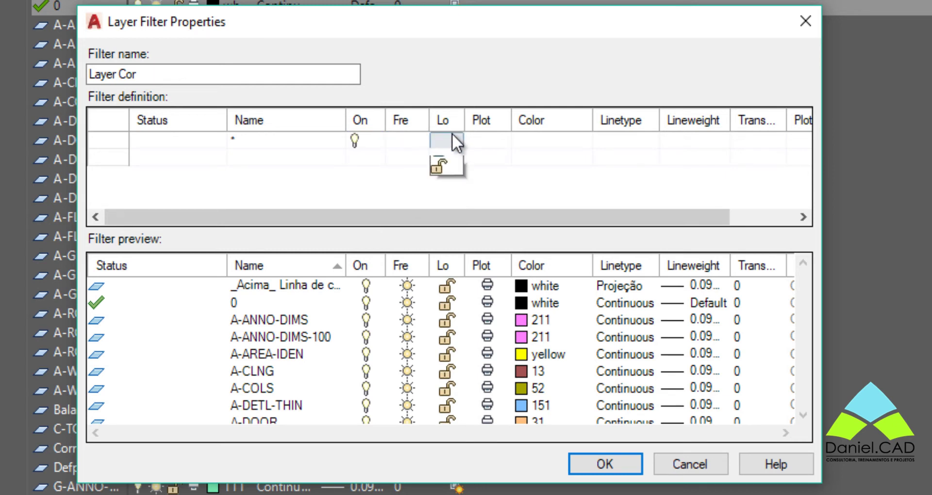
pyautogui.click(508, 188)
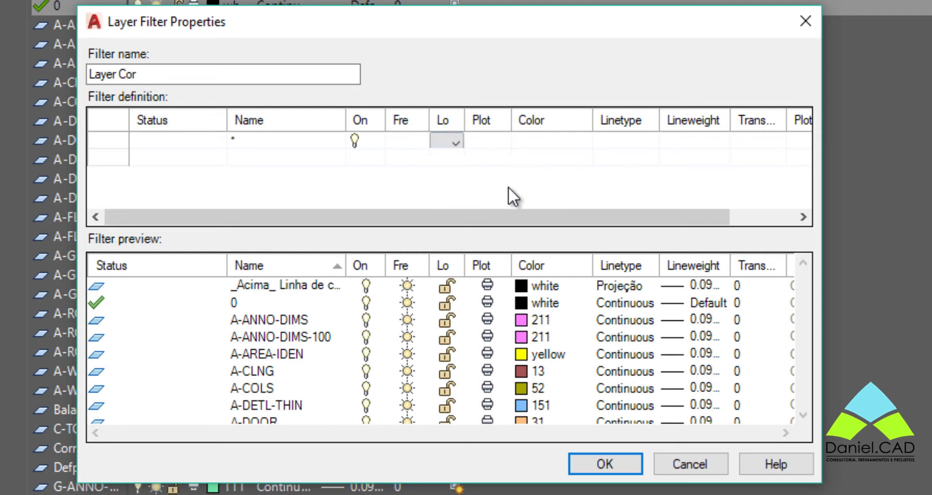
# - Try yellow, then red, as the filter's colour criterion
pyautogui.click(552, 143)
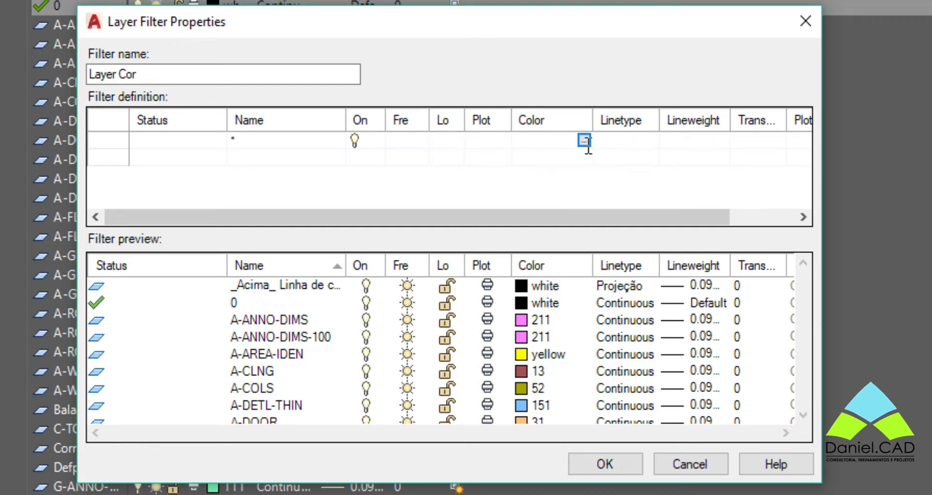
pyautogui.click(584, 140)
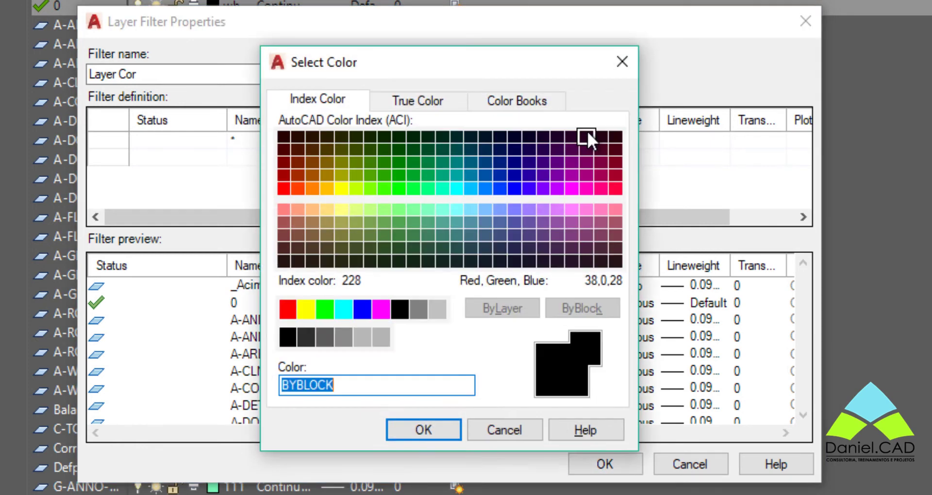
pyautogui.click(306, 313)
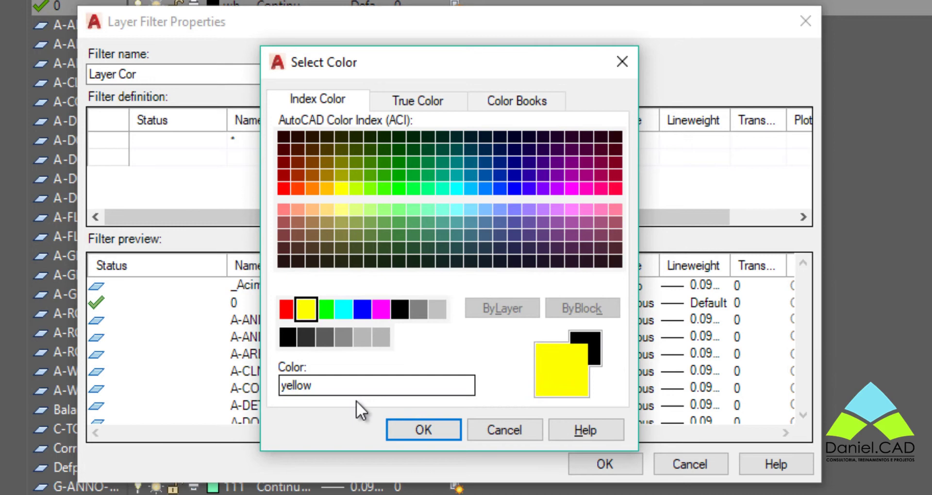
pyautogui.click(391, 429)
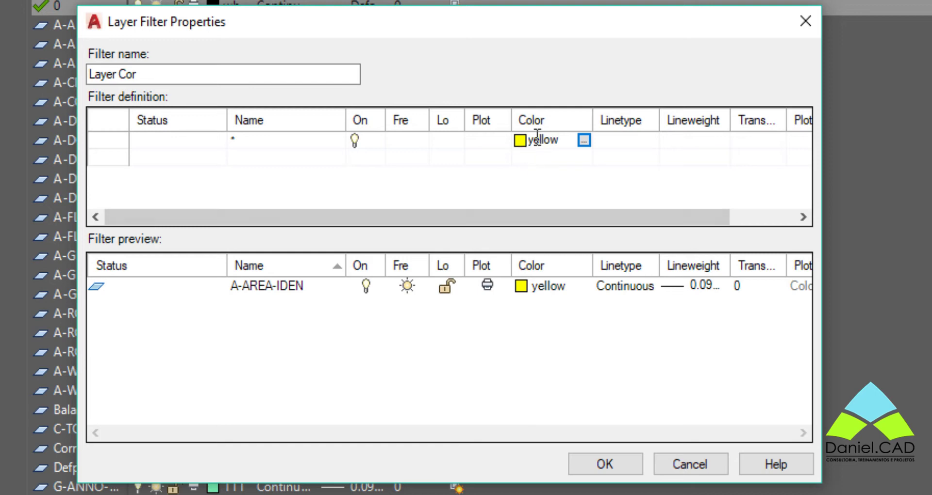
pyautogui.click(551, 140)
pyautogui.click(584, 142)
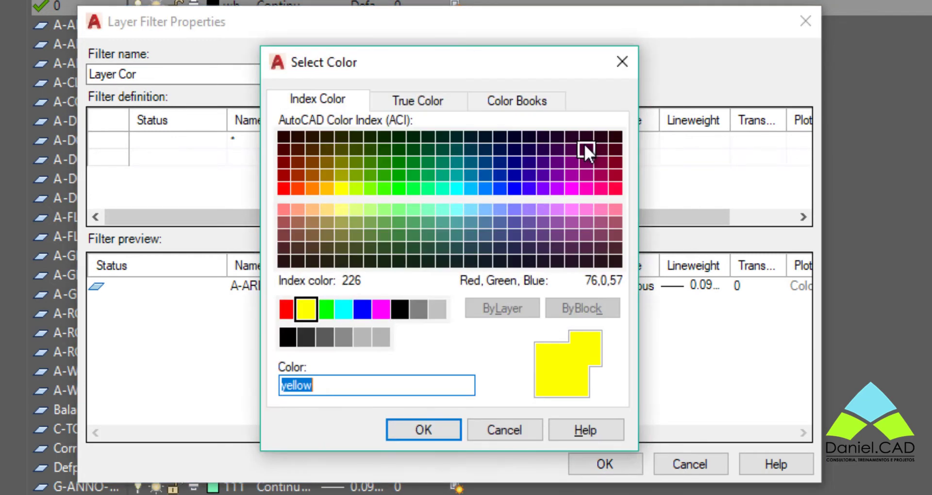
pyautogui.click(283, 314)
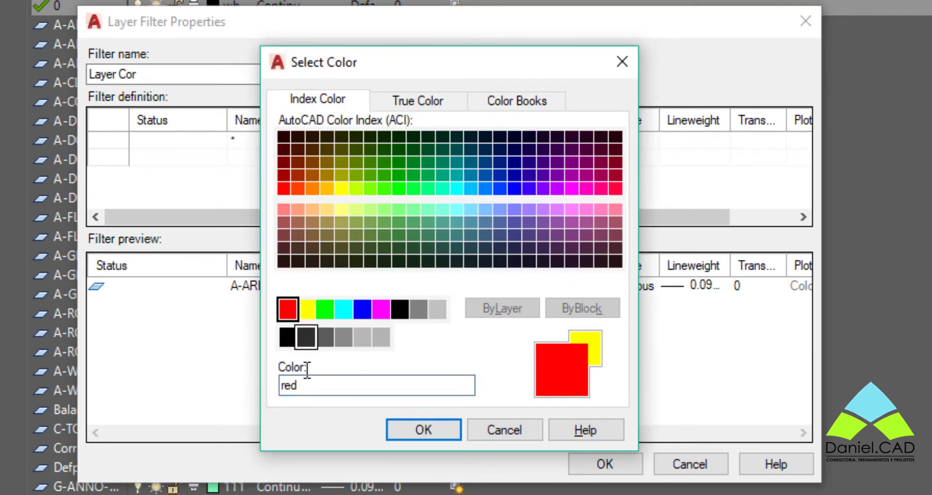
pyautogui.click(401, 433)
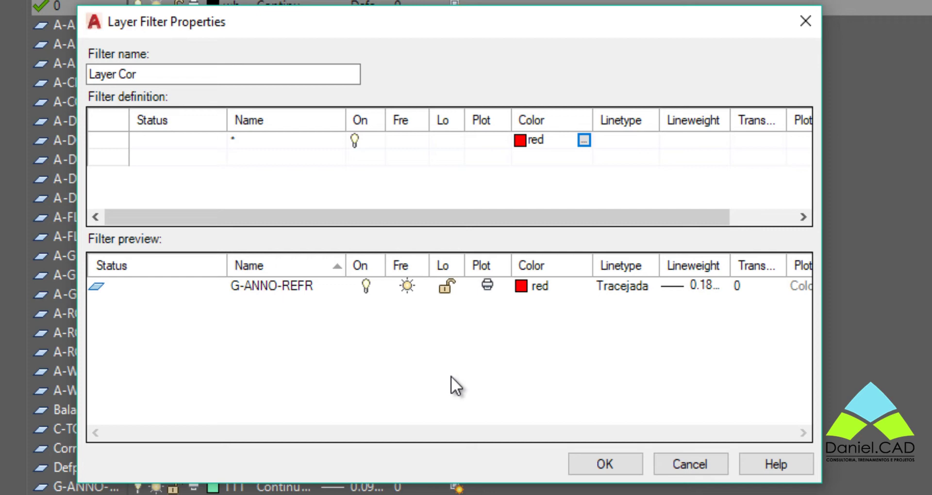
# - Set the filter's colour criterion to colour number 111
pyautogui.click(585, 141)
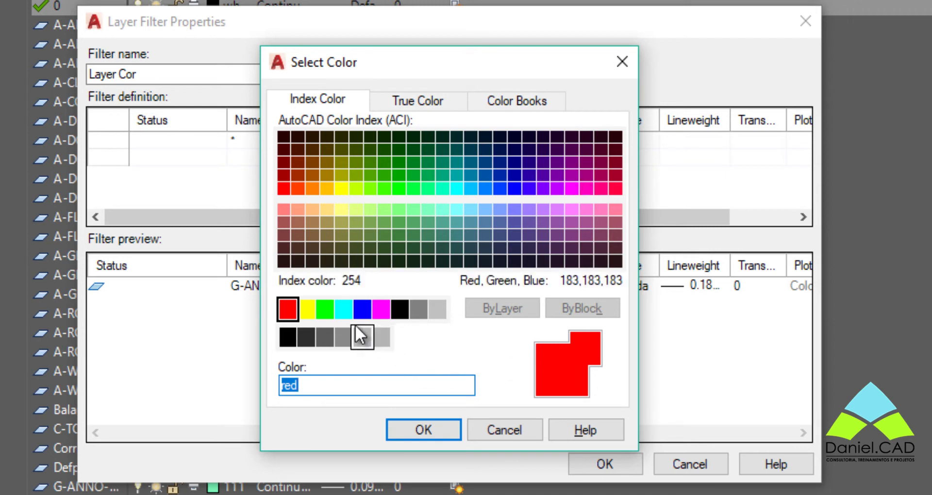
pyautogui.write('216')
pyautogui.doubleClick(314, 388)
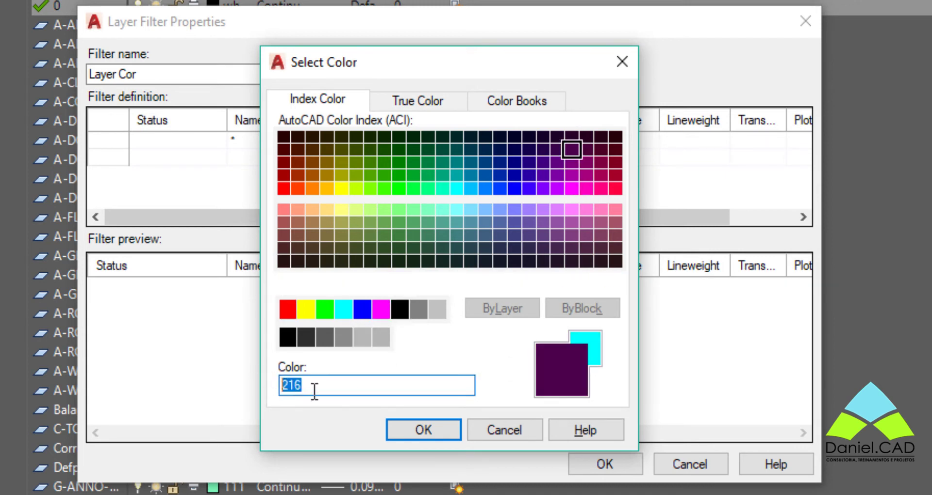
pyautogui.write('111')
pyautogui.click(394, 436)
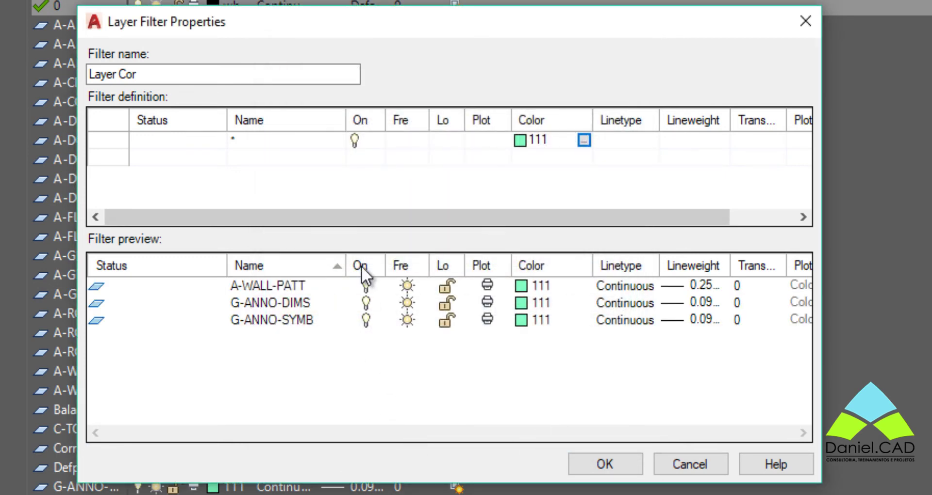
# - Rename the filter to 'Layer Cor 111' and save it
pyautogui.click(217, 75)
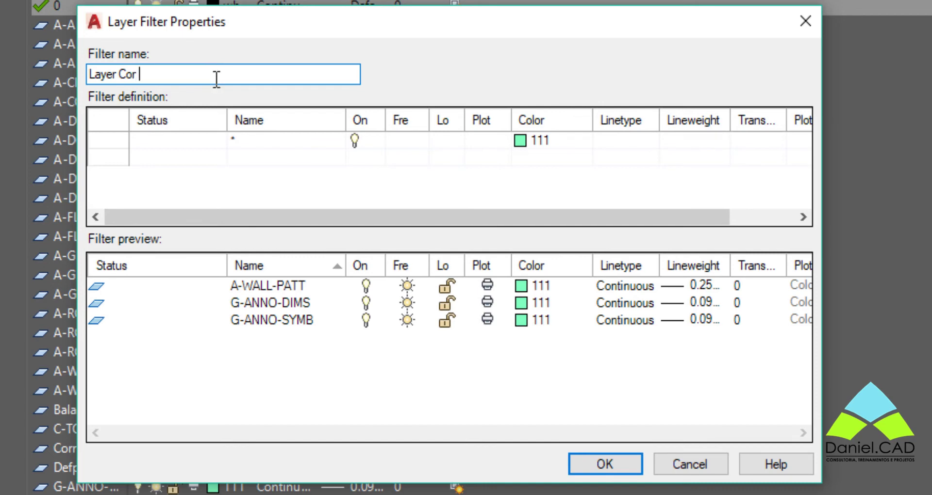
pyautogui.write('111')
pyautogui.click(580, 461)
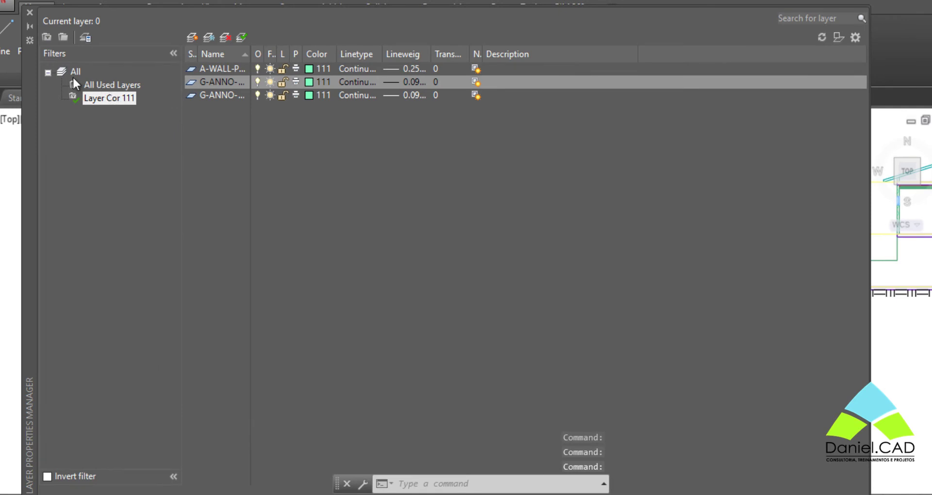
# - Show only the Layer Cor 111 layers with a wider Name column
pyautogui.click(72, 71)
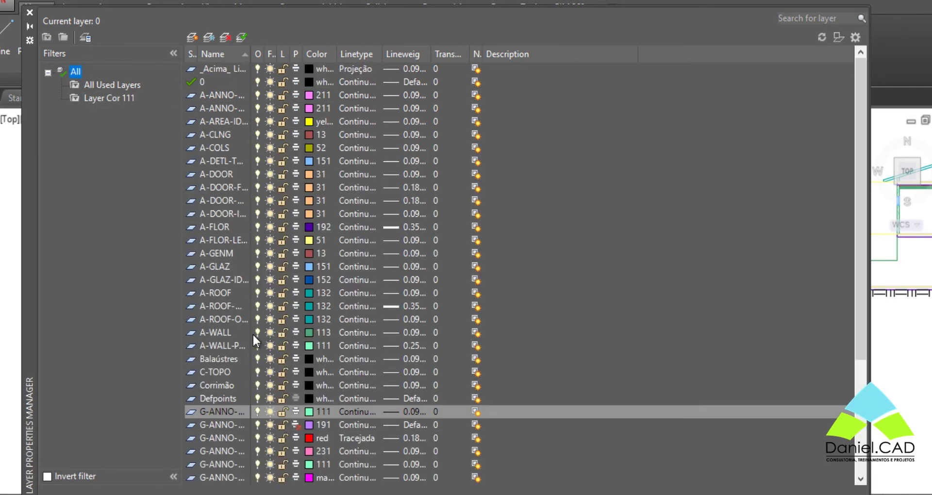
pyautogui.click(106, 85)
pyautogui.click(92, 97)
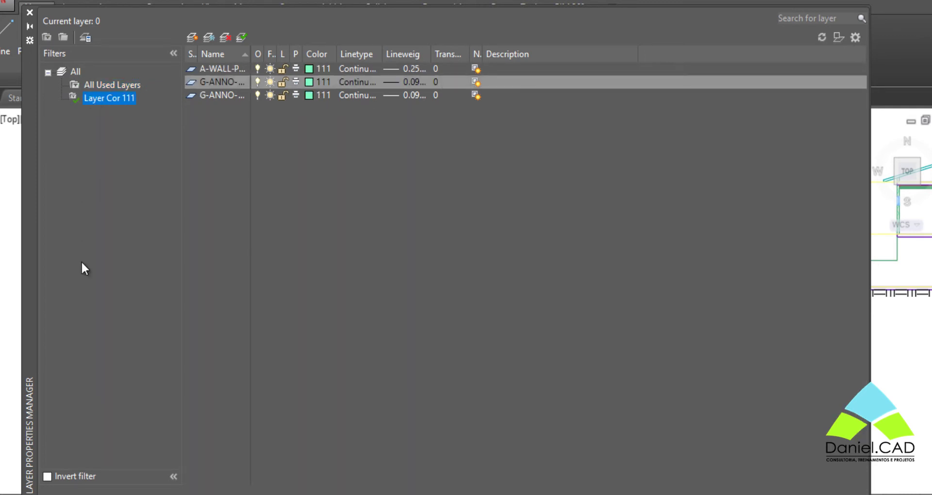
pyautogui.moveTo(251, 54)
pyautogui.mouseDown()
pyautogui.moveTo(358, 53)
pyautogui.moveTo(275, 50)
pyautogui.moveTo(276, 235)
pyautogui.mouseUp()
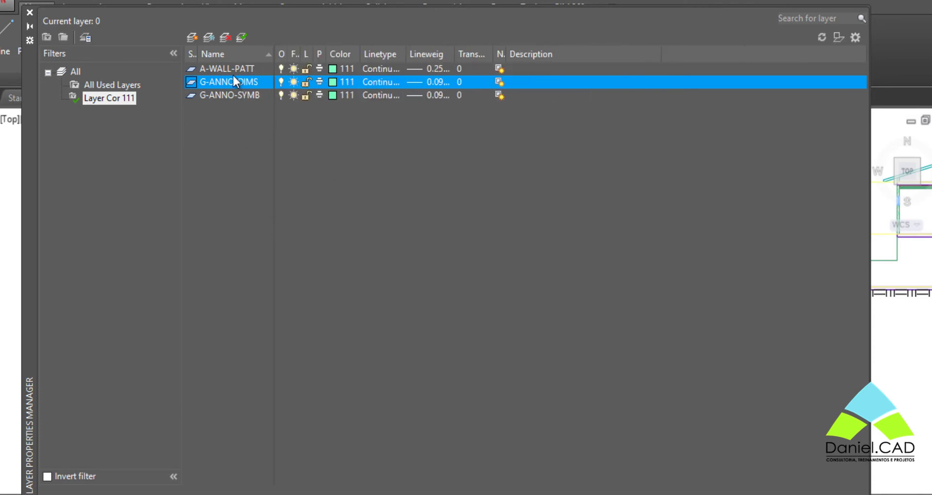
# - Rename layer A-WALL-PATT to 'Teste 01'
pyautogui.click(263, 72)
pyautogui.click(257, 70)
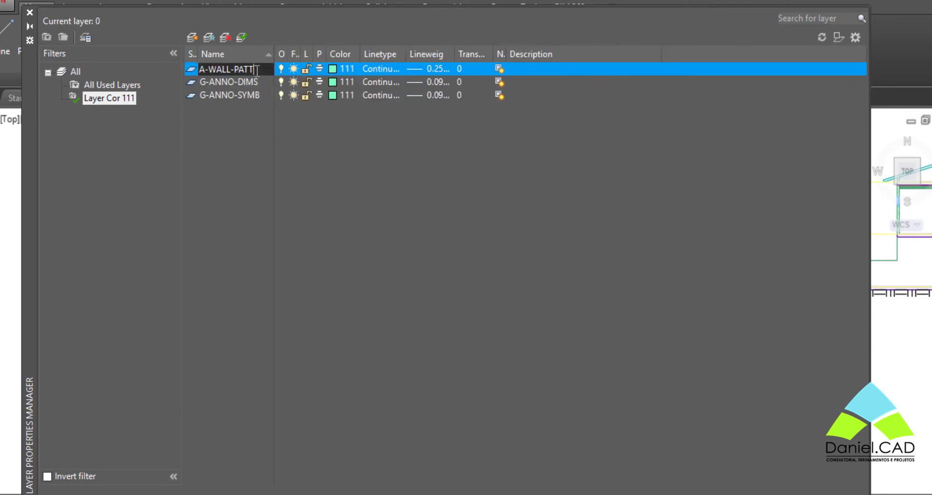
pyautogui.write('Tes')
pyautogui.write('te 01')
pyautogui.press('Return')
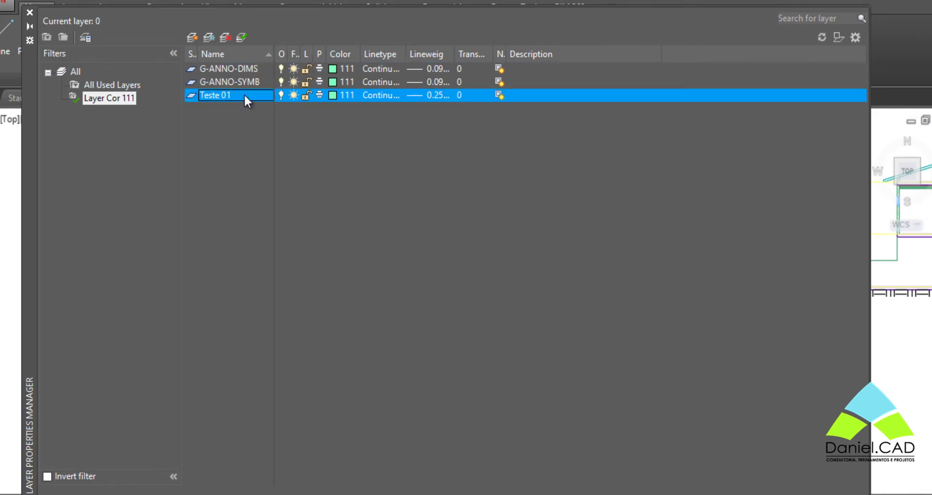
# - Show all layers and select the Teste 01 and G-ANNO-DIMS layers
pyautogui.click(64, 71)
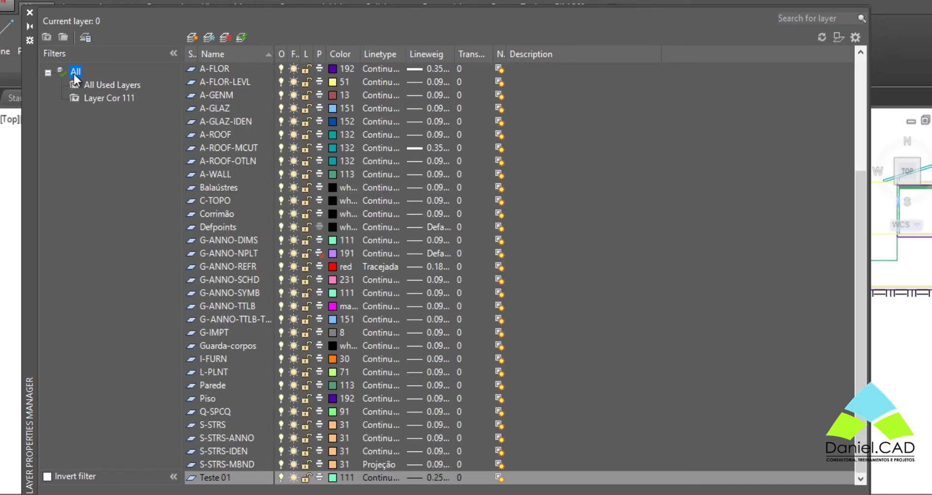
pyautogui.click(214, 477)
pyautogui.click(214, 477)
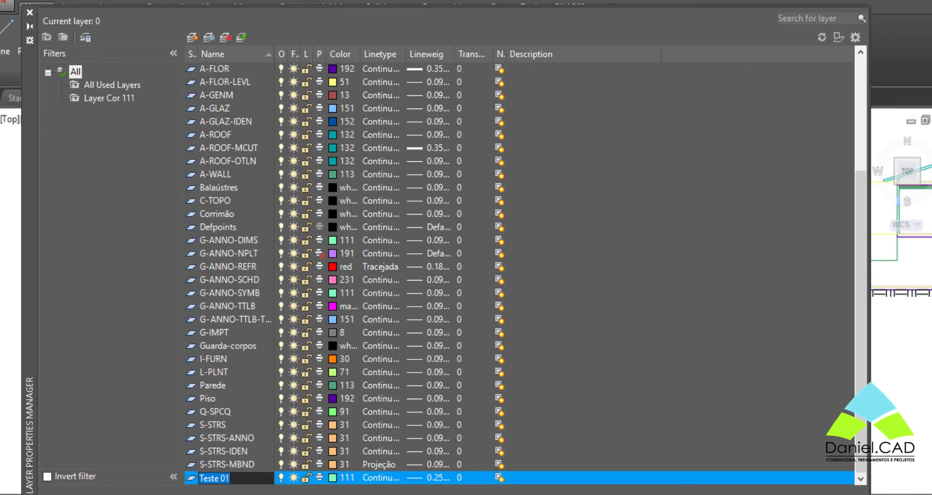
pyautogui.doubleClick(608, 240)
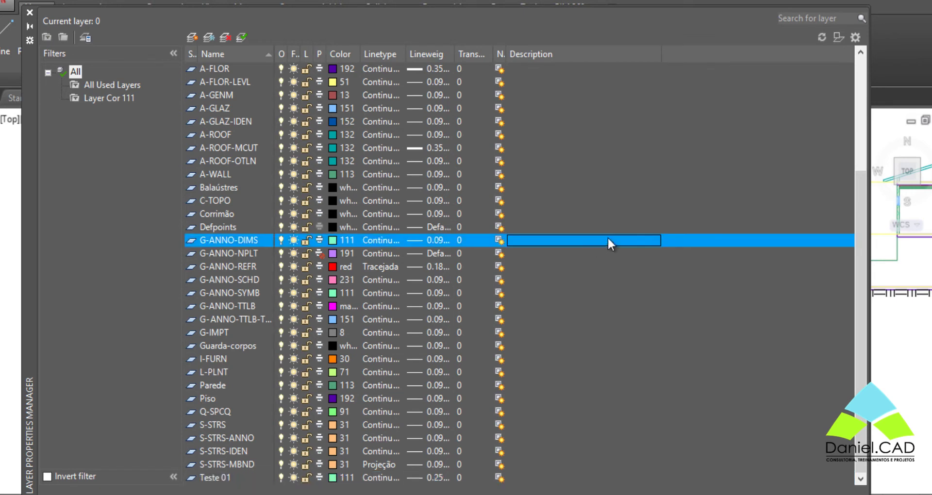
# - Change layer A-ROOF's colour from 132 to 111
pyautogui.click(249, 135)
pyautogui.click(333, 135)
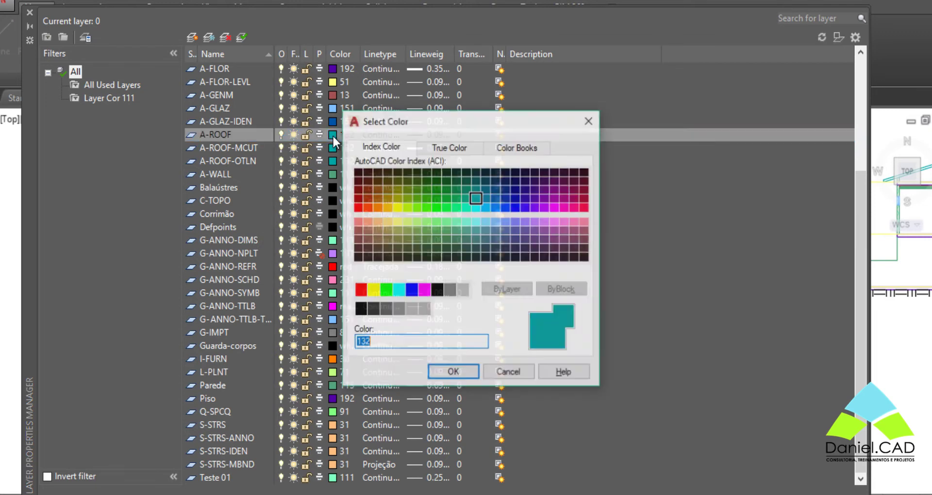
pyautogui.write('111')
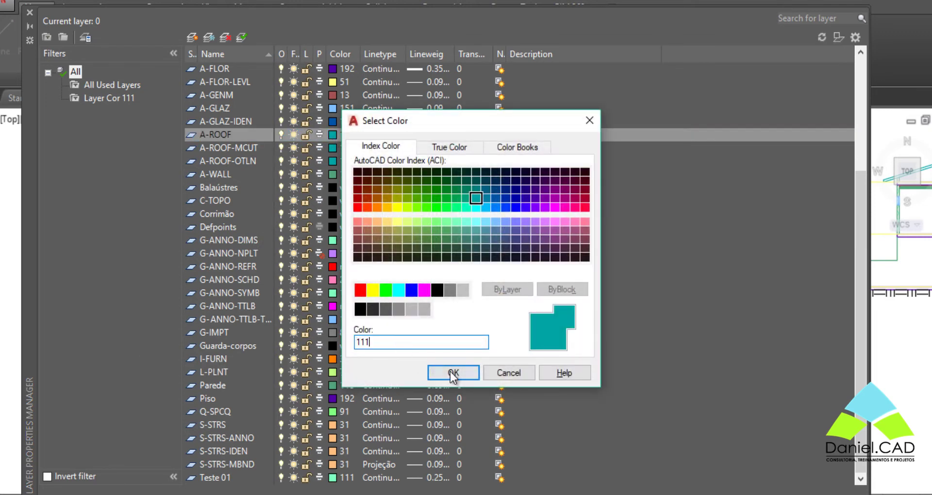
pyautogui.click(453, 372)
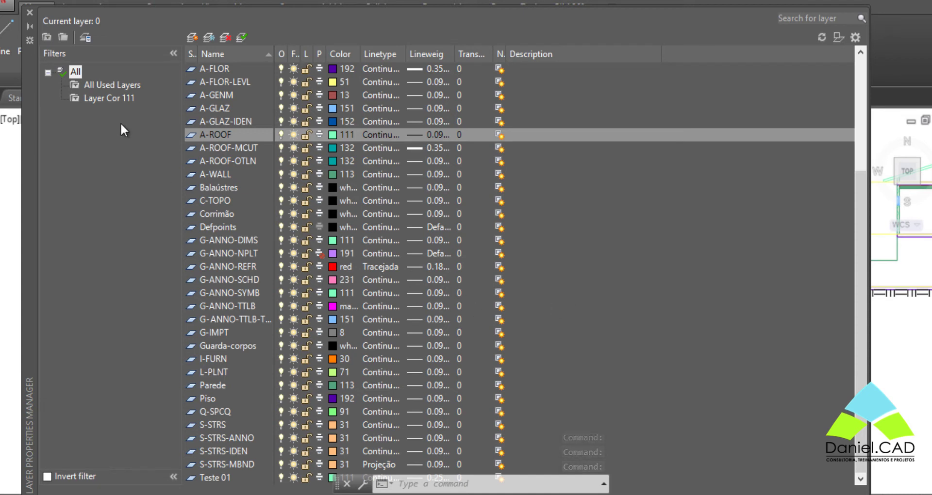
# - Check that Layer Cor 111 now includes A-ROOF, then cancel a new Properties Filter1
pyautogui.click(103, 97)
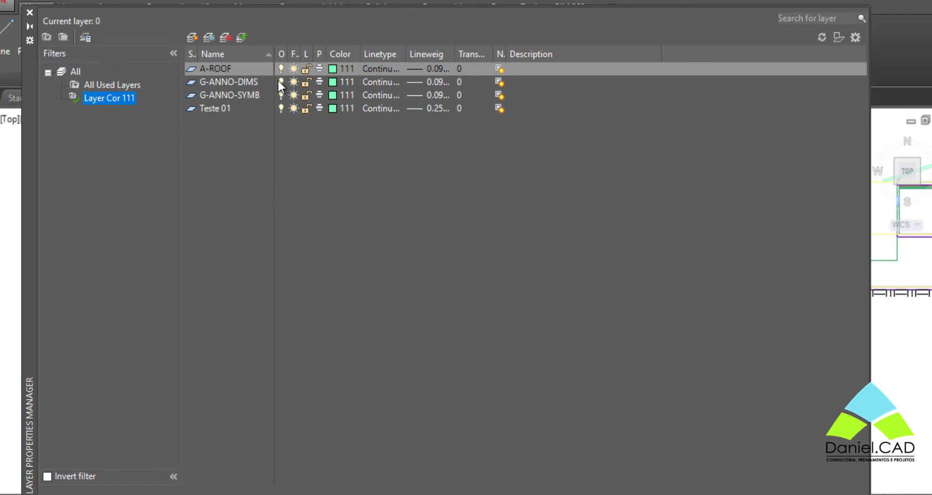
pyautogui.click(373, 196)
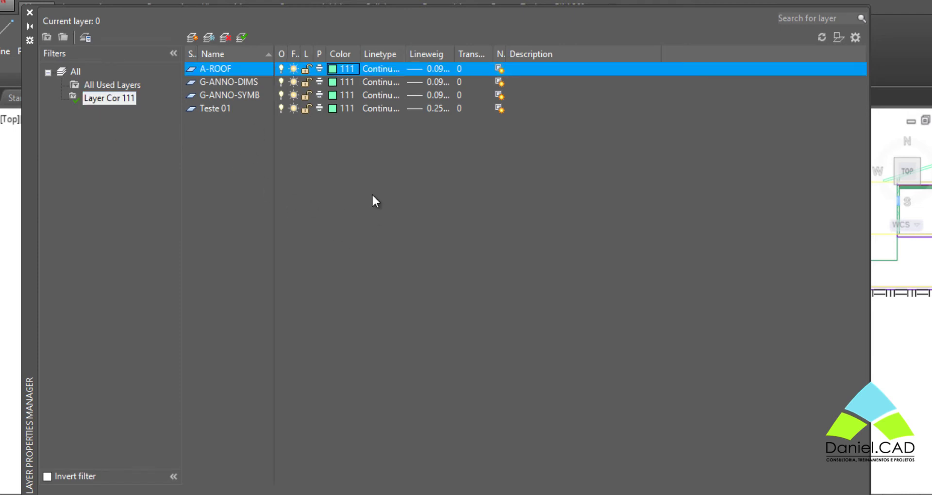
pyautogui.click(49, 38)
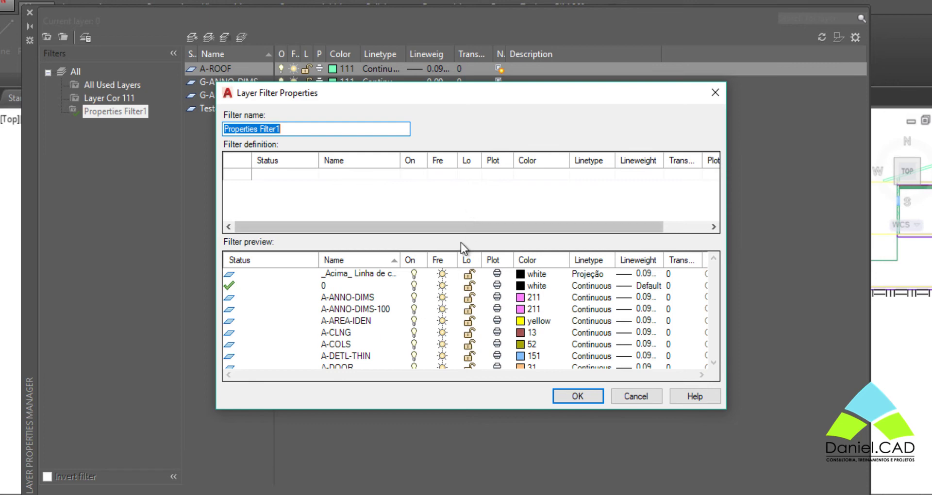
pyautogui.click(647, 396)
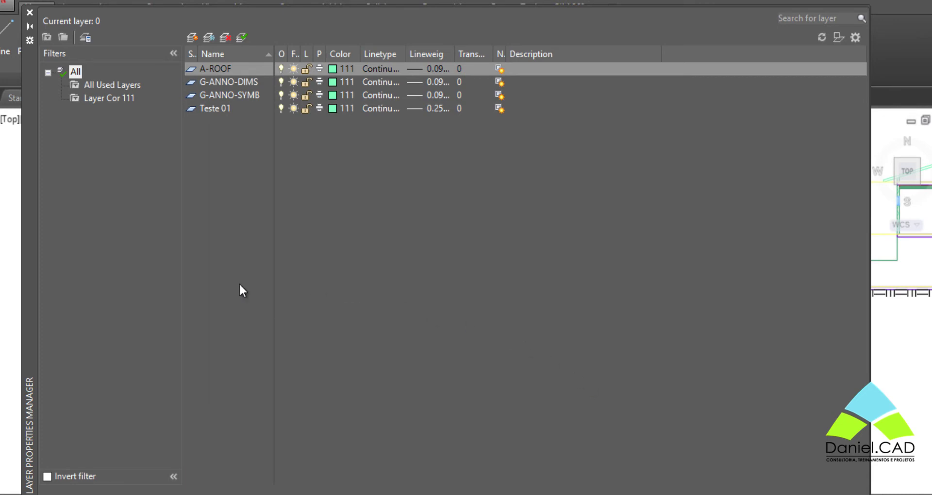
# - Show all layers sorted by colour, with a wider On column
pyautogui.click(65, 75)
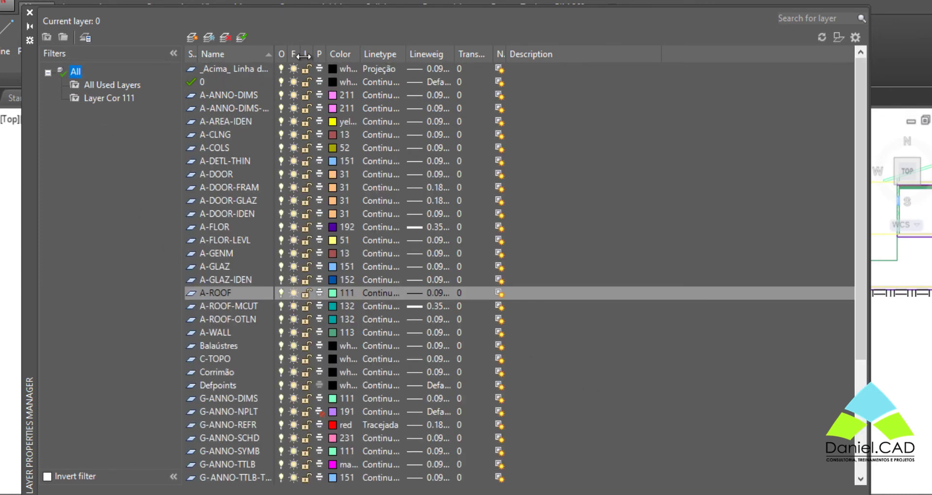
pyautogui.moveTo(288, 53); pyautogui.dragTo(352, 54)
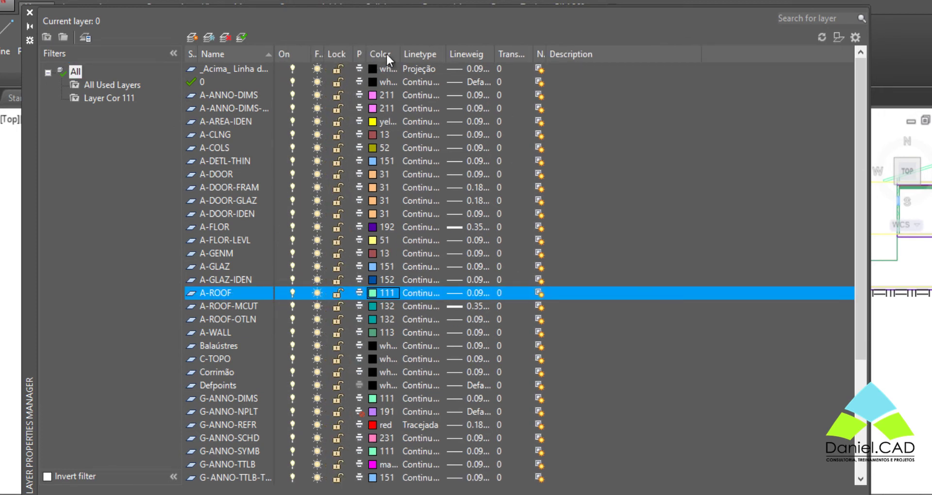
pyautogui.click(386, 53)
pyautogui.scroll(-5, 426, 235)
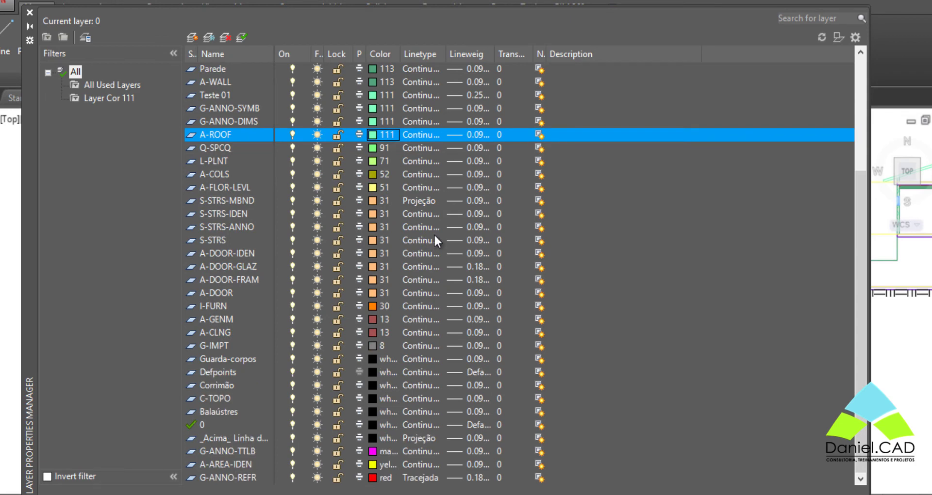
pyautogui.scroll(4, 438, 231)
pyautogui.scroll(-2, 438, 231)
pyautogui.scroll(2, 438, 229)
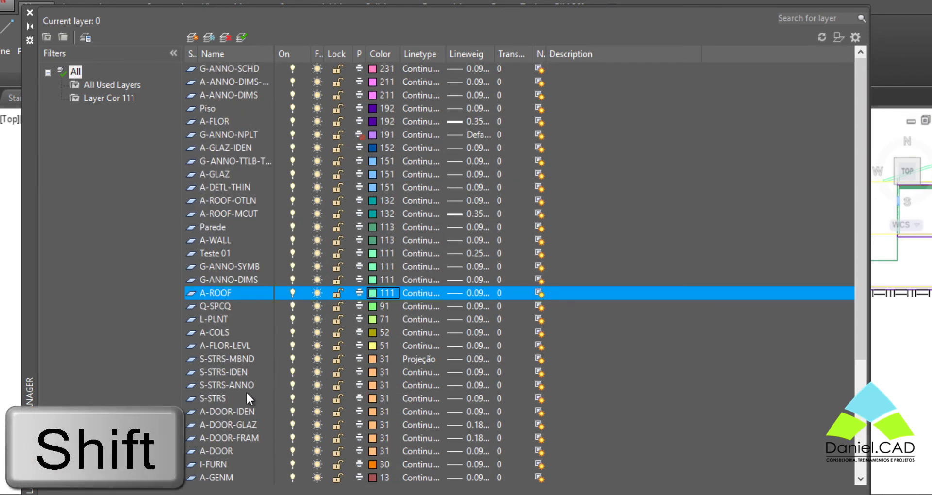
# - Colour the nine layers from A-COLS through A-DOOR-FRAM yellow
pyautogui.click(220, 337)
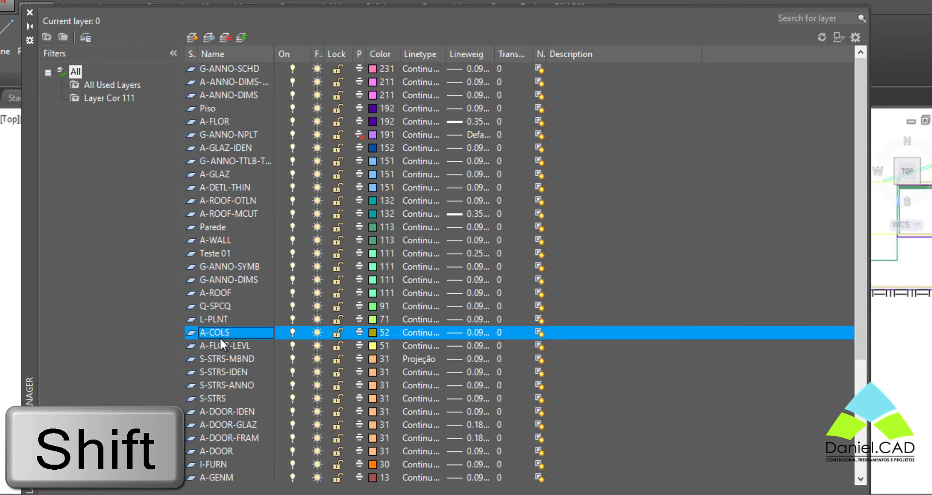
pyautogui.keyDown('shift'); pyautogui.click(228, 439); pyautogui.keyUp('shift')
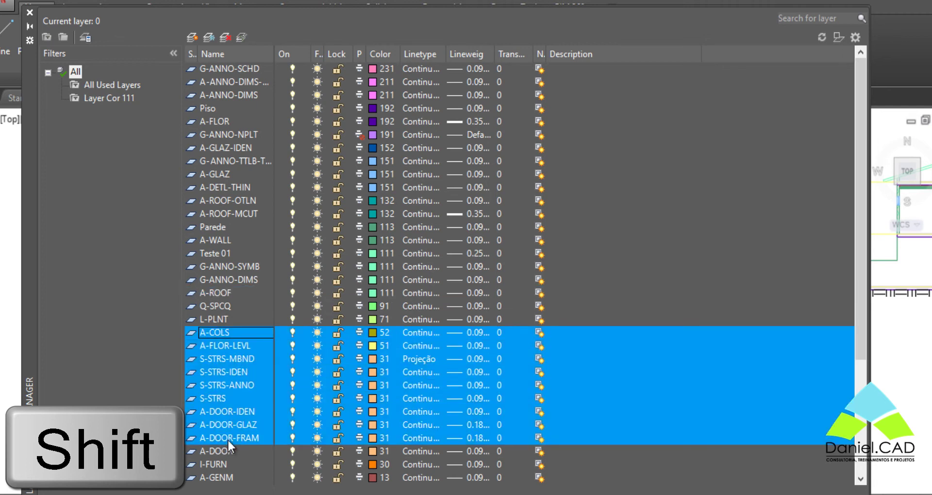
pyautogui.click(372, 385)
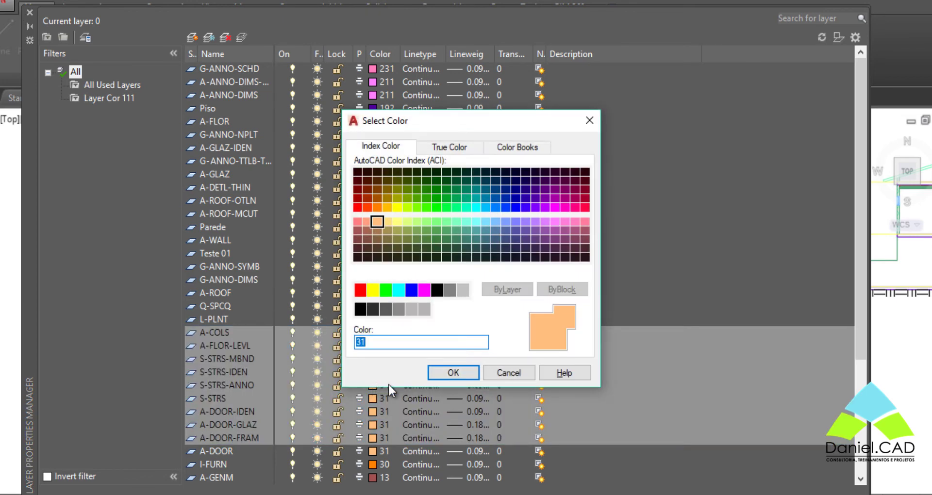
pyautogui.click(373, 289)
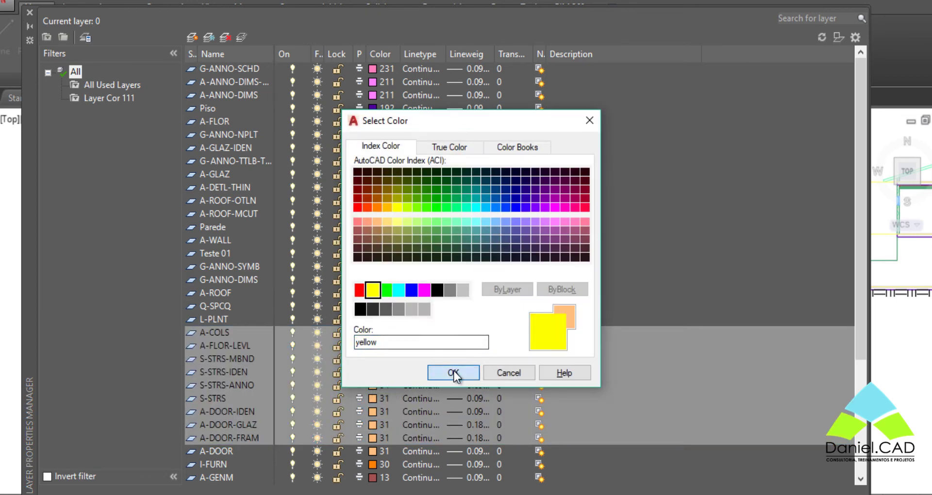
pyautogui.click(454, 371)
pyautogui.scroll(-1, 442, 315)
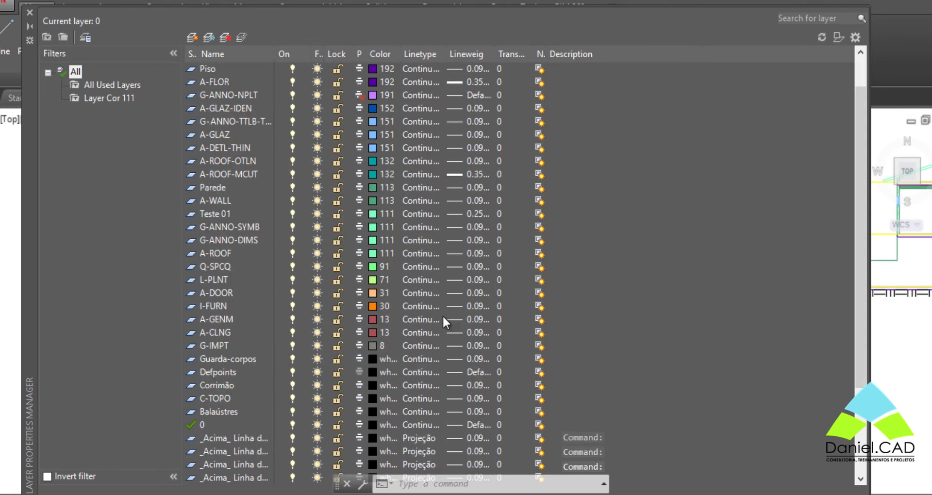
pyautogui.scroll(-3, 443, 320)
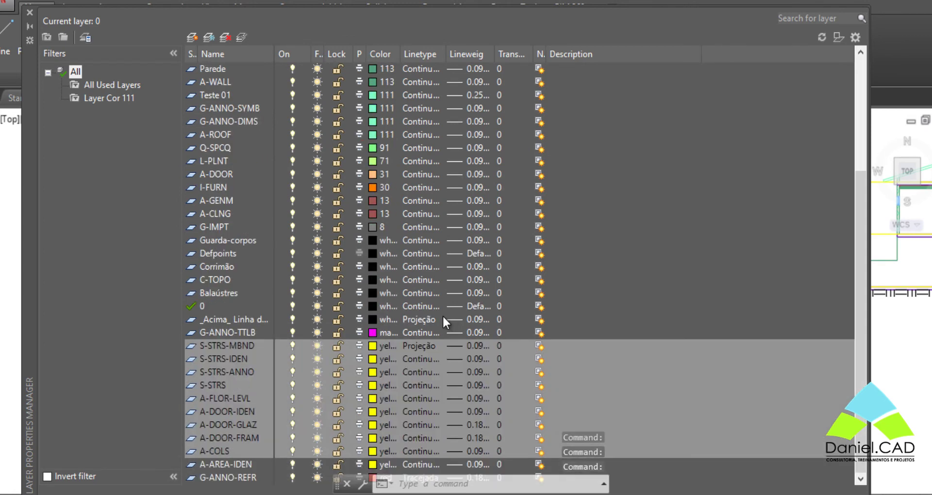
pyautogui.doubleClick(653, 224)
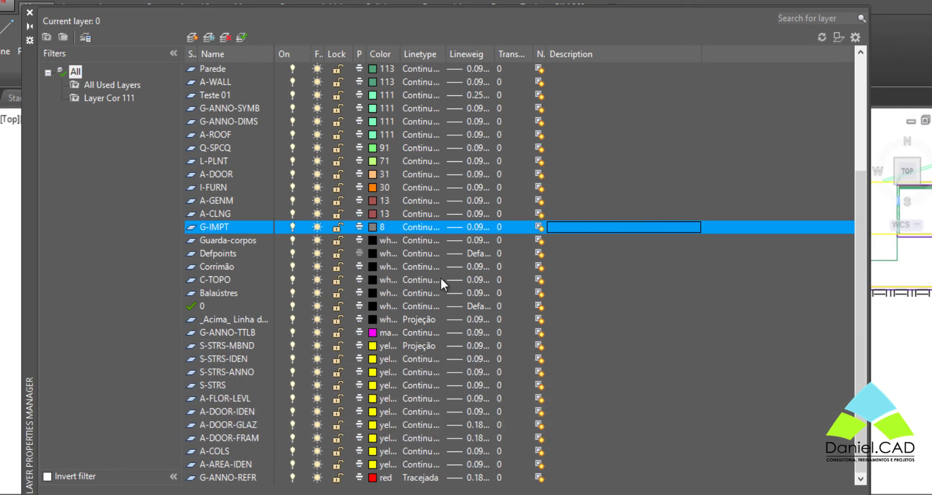
pyautogui.click(103, 99)
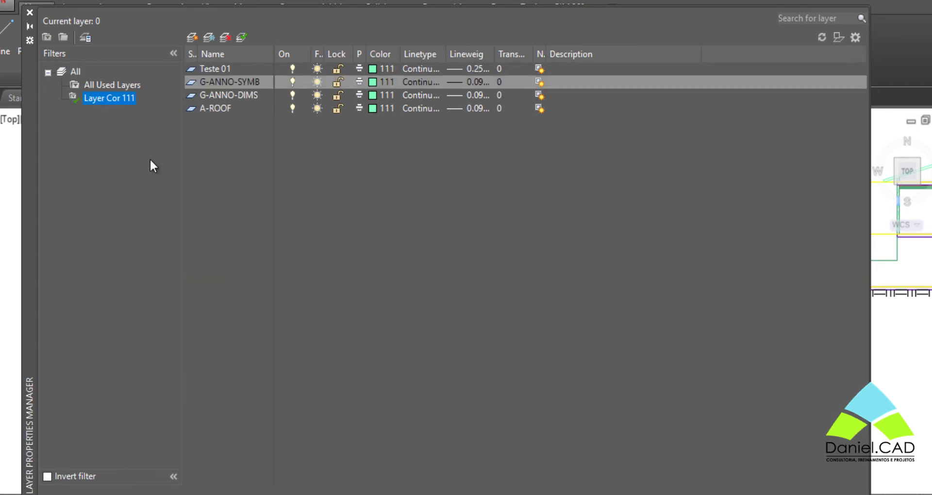
pyautogui.click(236, 70)
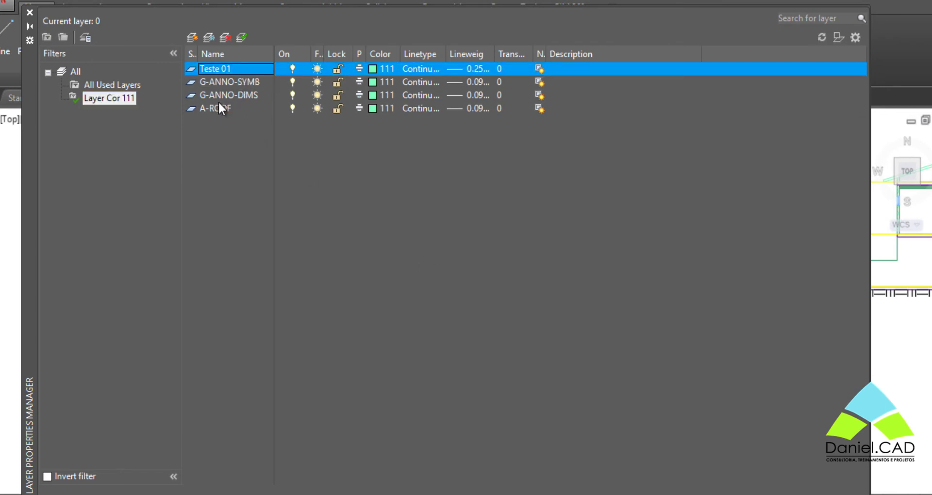
pyautogui.keyDown('shift'); pyautogui.click(219, 108); pyautogui.keyUp('shift')
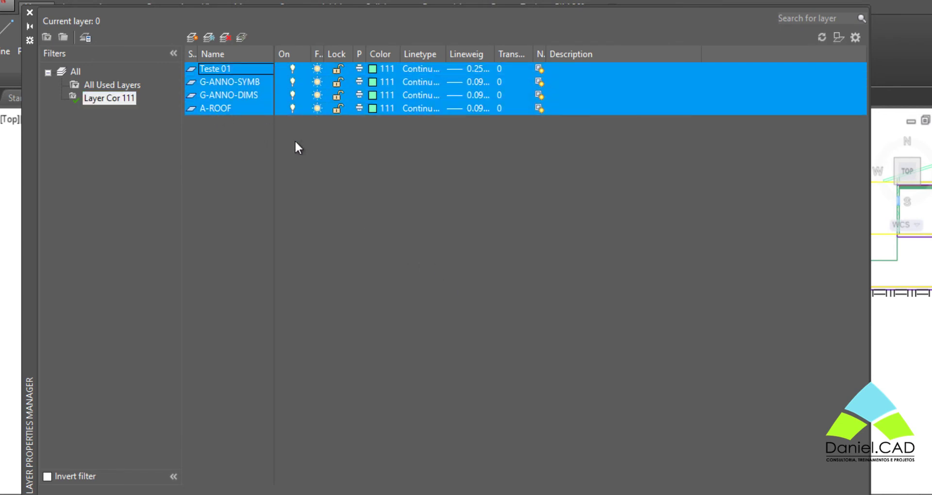
pyautogui.click(354, 196)
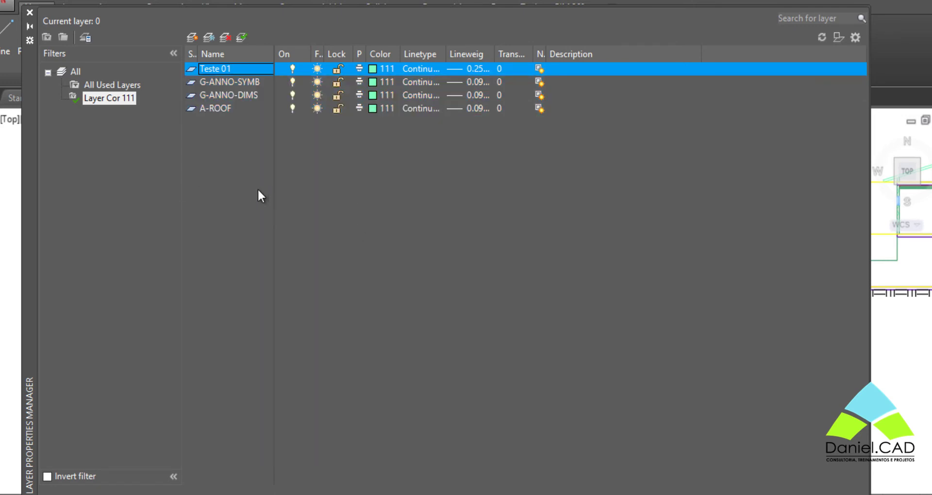
pyautogui.click(75, 72)
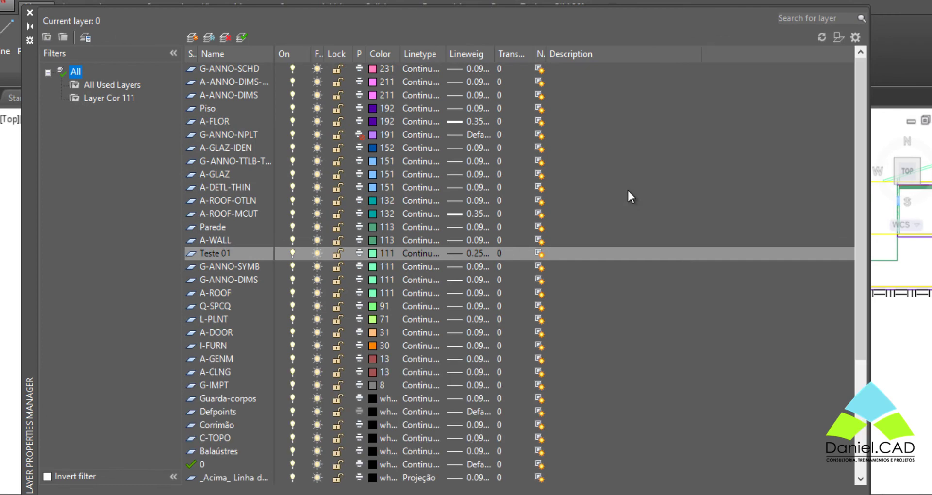
# - Create a new property filter requiring 0.09 mm lineweight, enlarging the dialog to preview matches
pyautogui.click(47, 38)
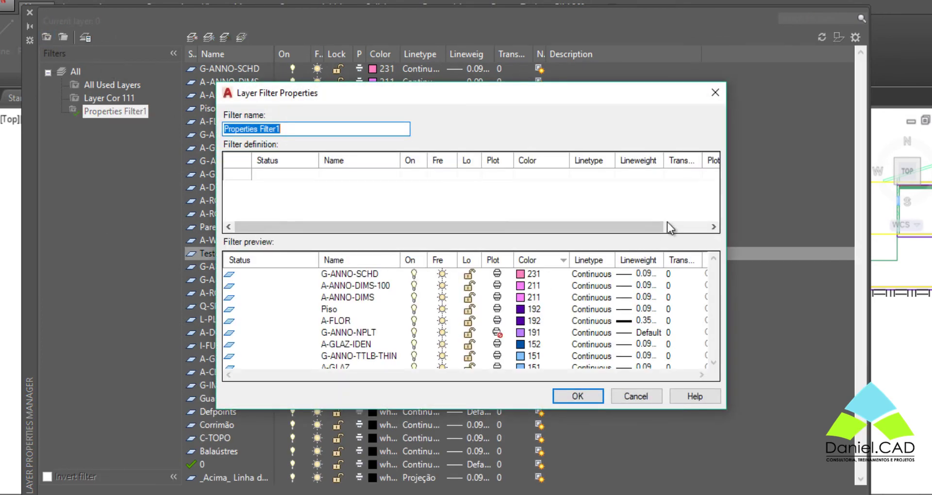
pyautogui.click(654, 175)
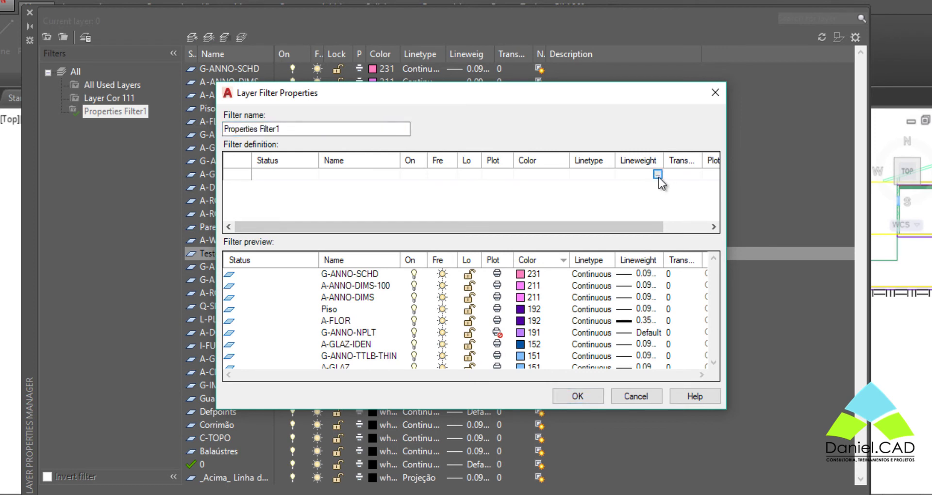
pyautogui.click(658, 174)
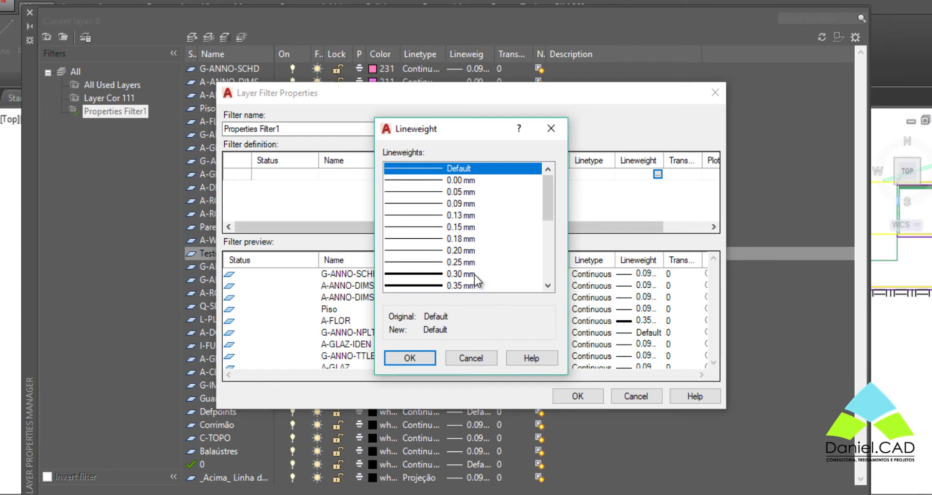
pyautogui.click(463, 204)
pyautogui.click(412, 358)
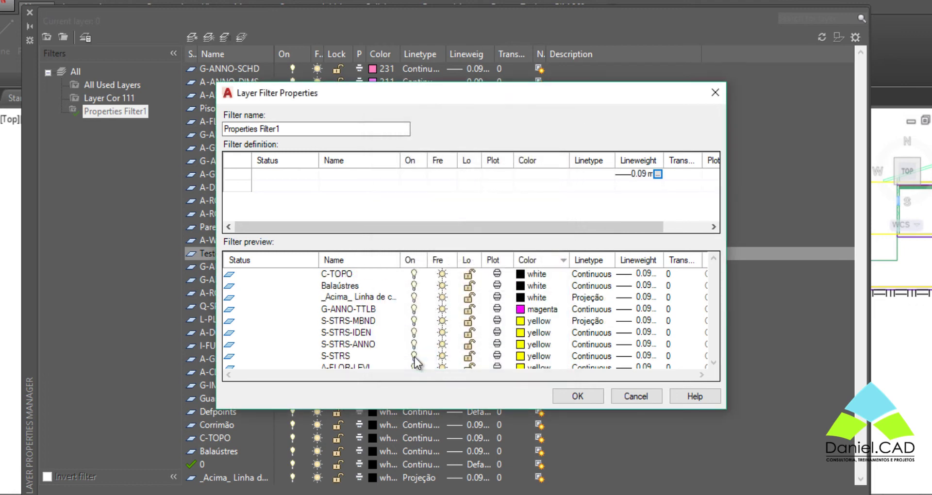
pyautogui.moveTo(726, 409)
pyautogui.mouseDown()
pyautogui.moveTo(745, 490)
pyautogui.moveTo(772, 494)
pyautogui.mouseUp()
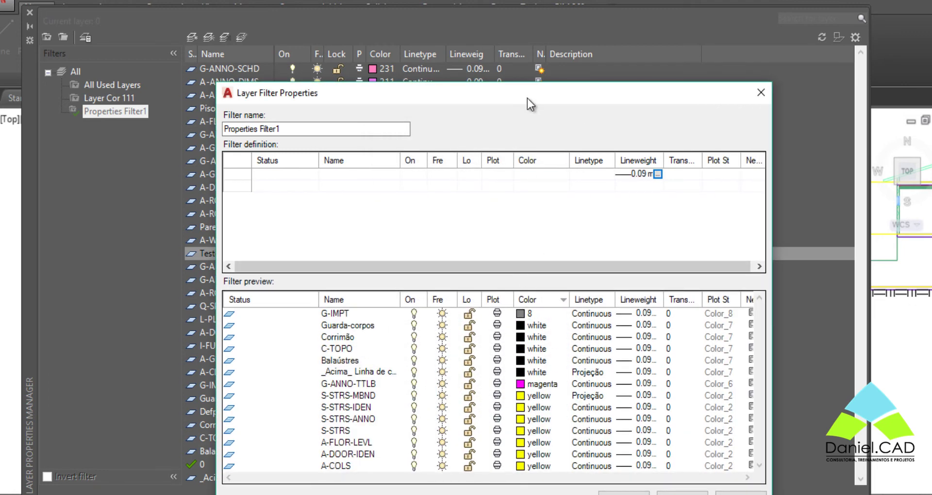
pyautogui.moveTo(527, 98); pyautogui.dragTo(529, 29)
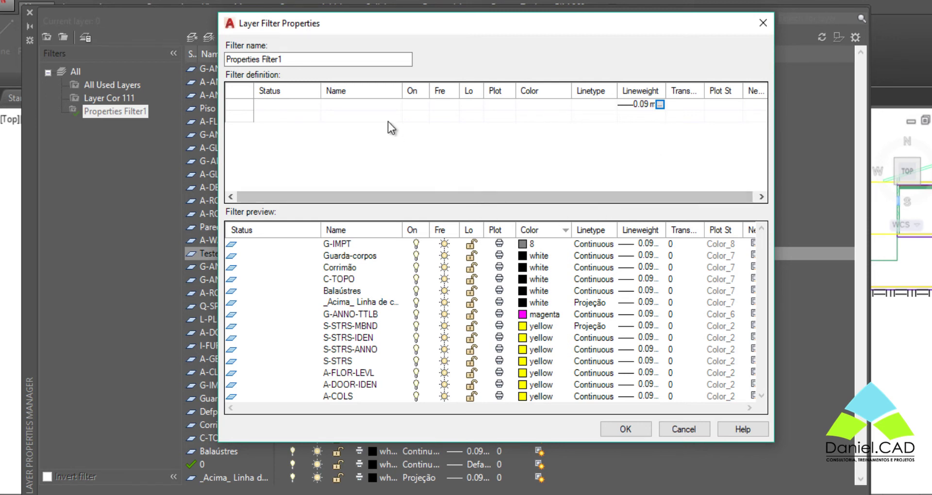
pyautogui.click(373, 110)
# - Finish the S- name criterion, name the filter 'Filtro Esp 0.09 Nome S-', and view its S-STRS layers
pyautogui.write('S-')
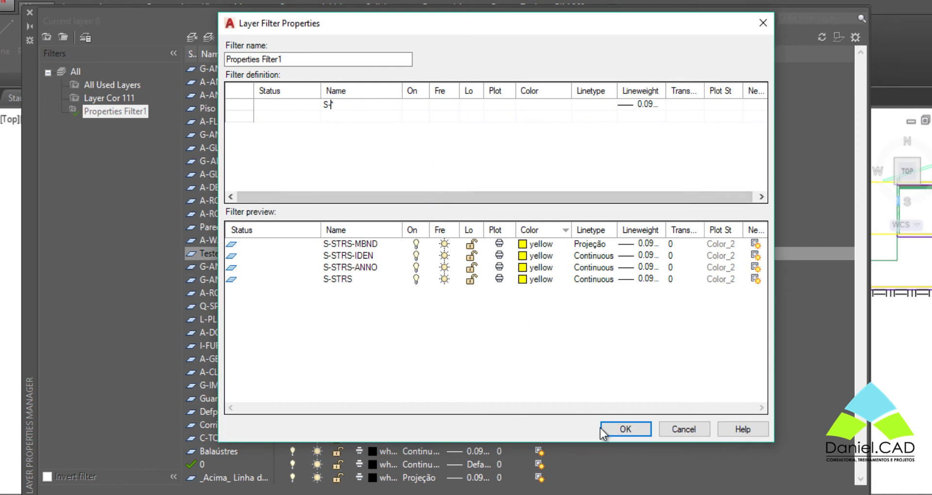
pyautogui.moveTo(284, 59); pyautogui.dragTo(226, 59)
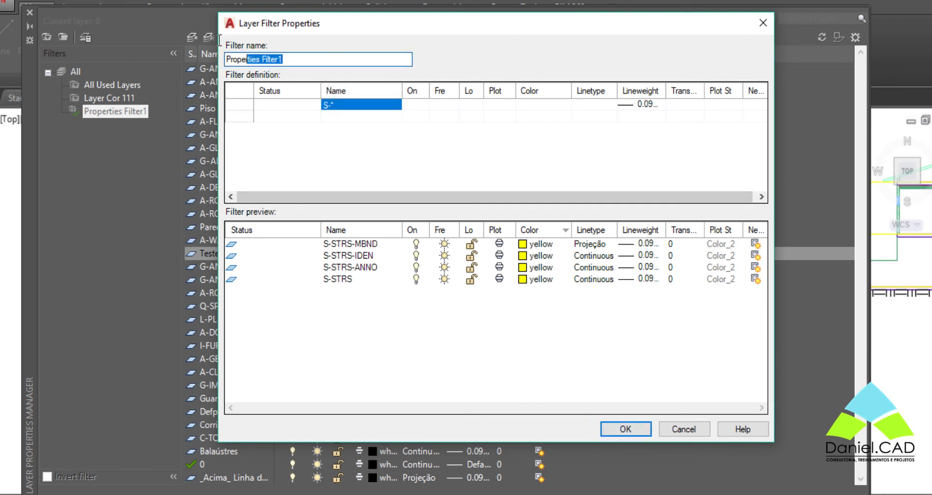
pyautogui.write('Filtro Esp')
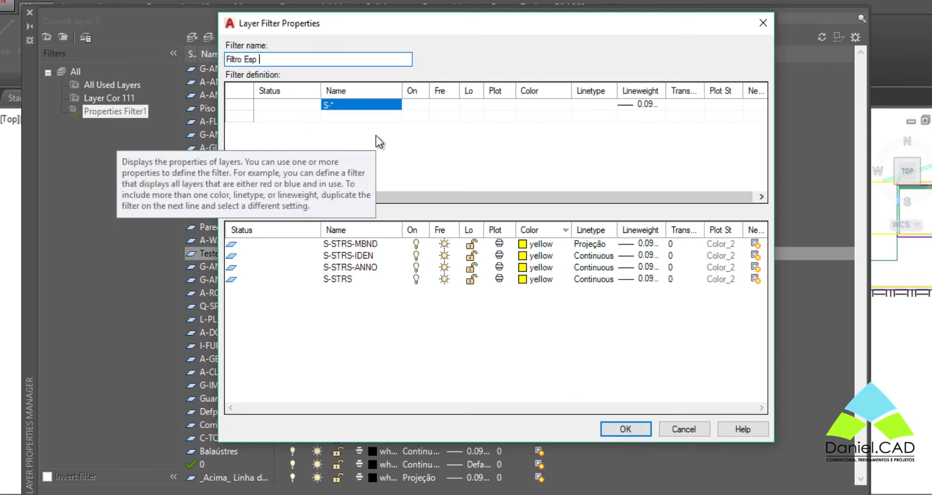
pyautogui.write(' 0.09')
pyautogui.write('Nome')
pyautogui.write(' S-')
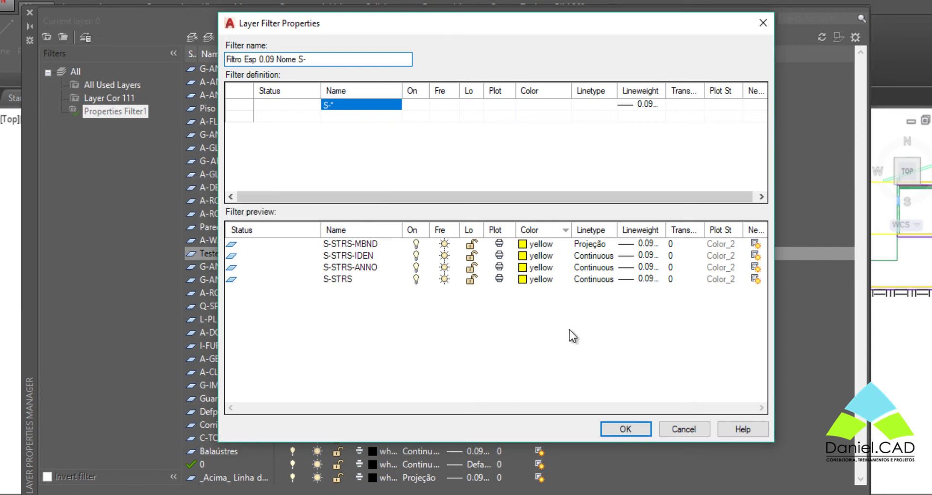
pyautogui.click(617, 430)
pyautogui.click(130, 114)
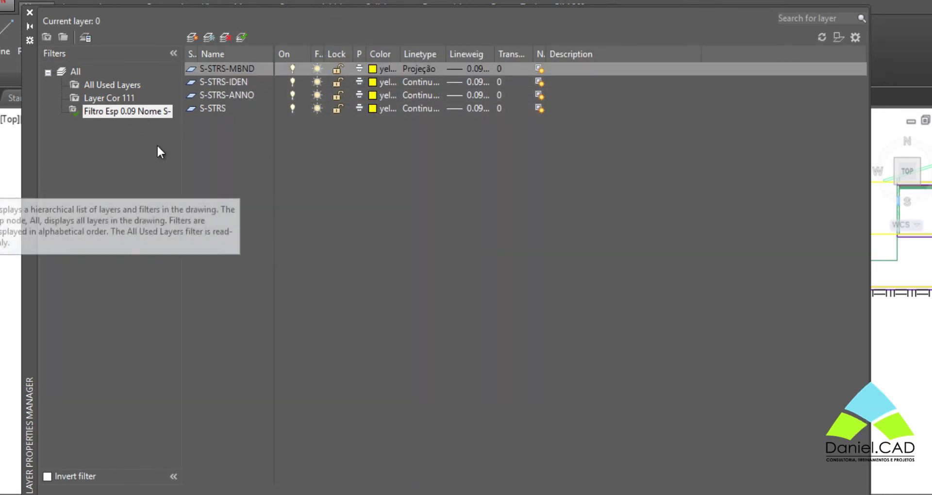
# - Compare the color 111, S- and all-used-layers filters, then close the palette with Layer Cor 111 selected
pyautogui.click(114, 100)
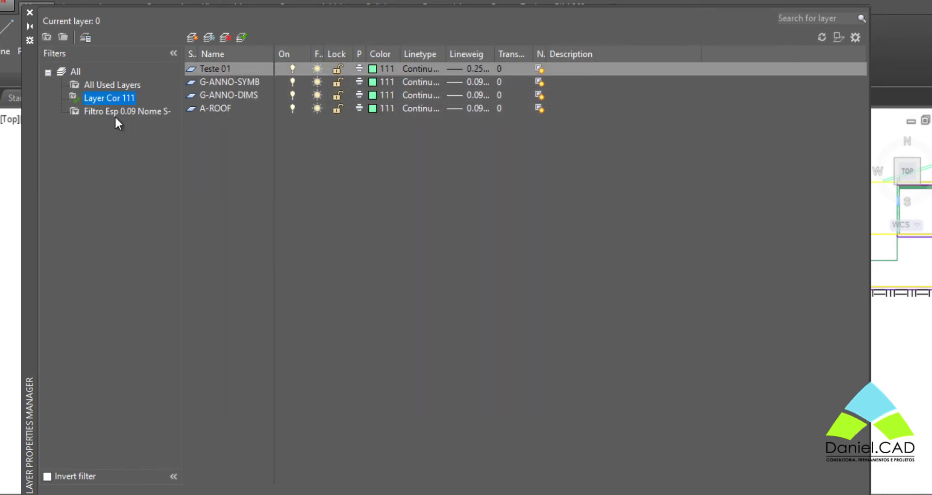
pyautogui.click(120, 111)
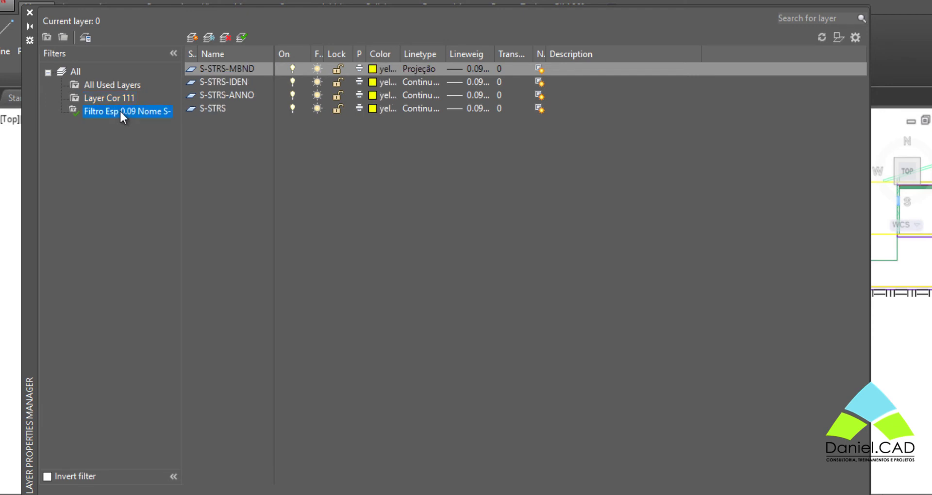
pyautogui.click(115, 84)
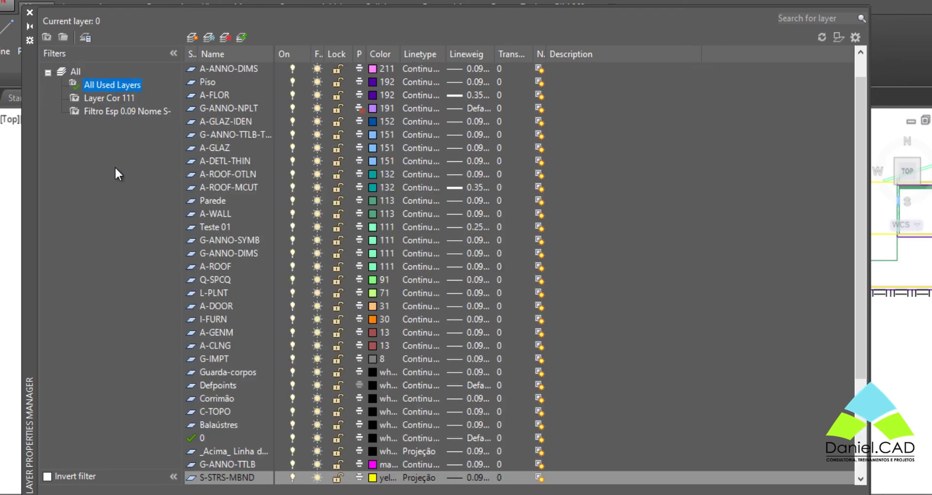
pyautogui.press('Down')
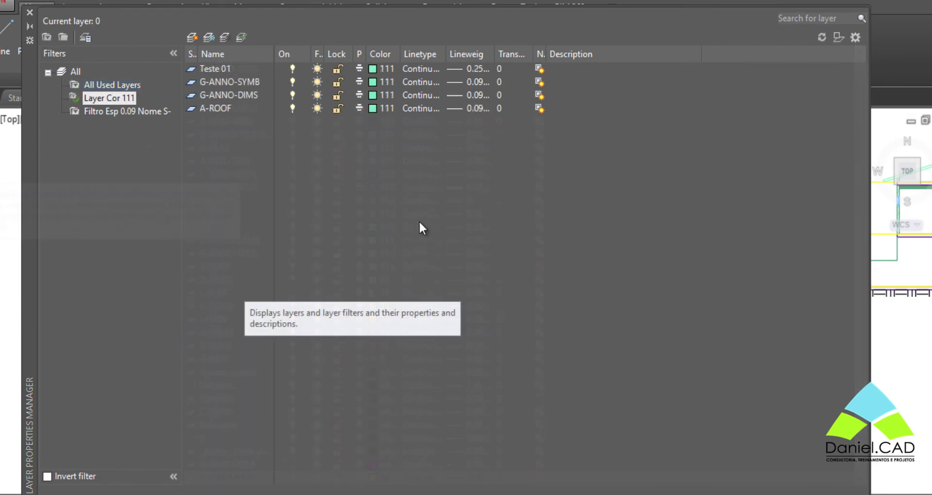
pyautogui.doubleClick(227, 69)
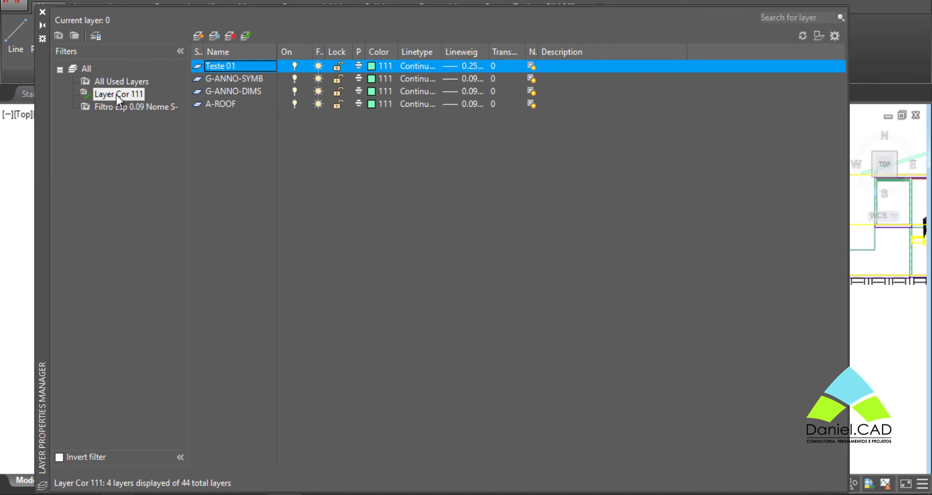
pyautogui.click(130, 96)
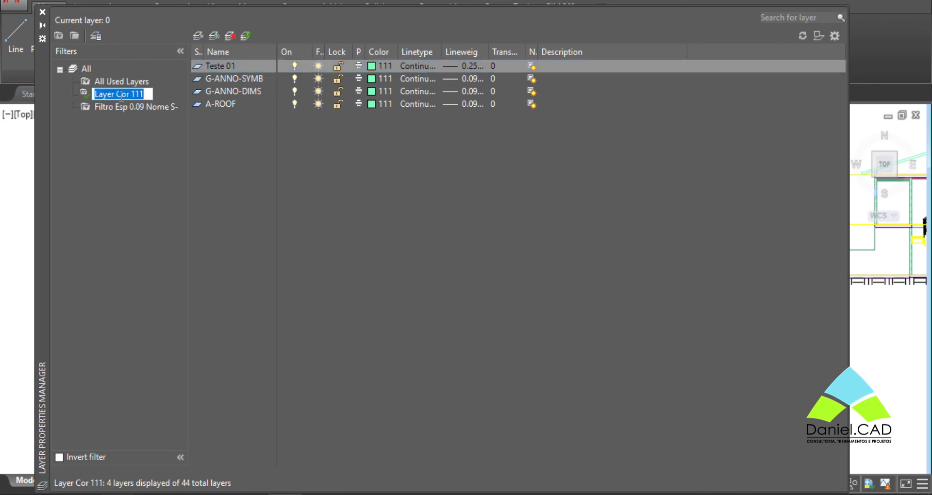
pyautogui.click(42, 13)
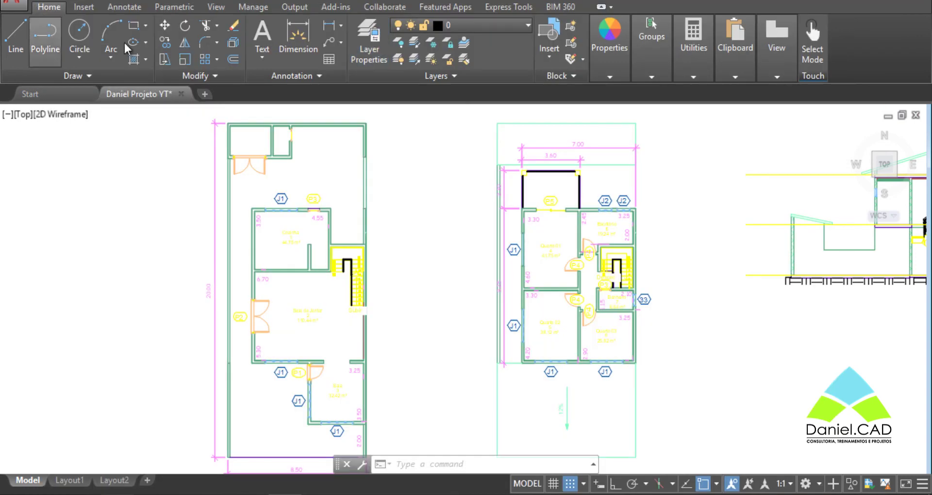
# - Check the filtered ribbon layer list, centre the building section, and reopen Layer Properties
pyautogui.click(463, 26)
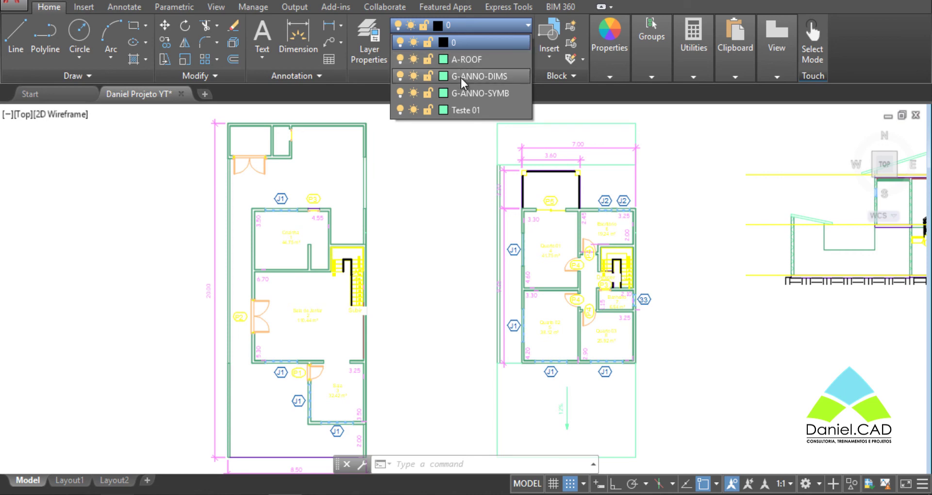
pyautogui.click(443, 191)
pyautogui.moveTo(651, 223)
pyautogui.mouseDown(button='middle')
pyautogui.moveTo(387, 204)
pyautogui.moveTo(183, 224)
pyautogui.mouseUp(button='middle')
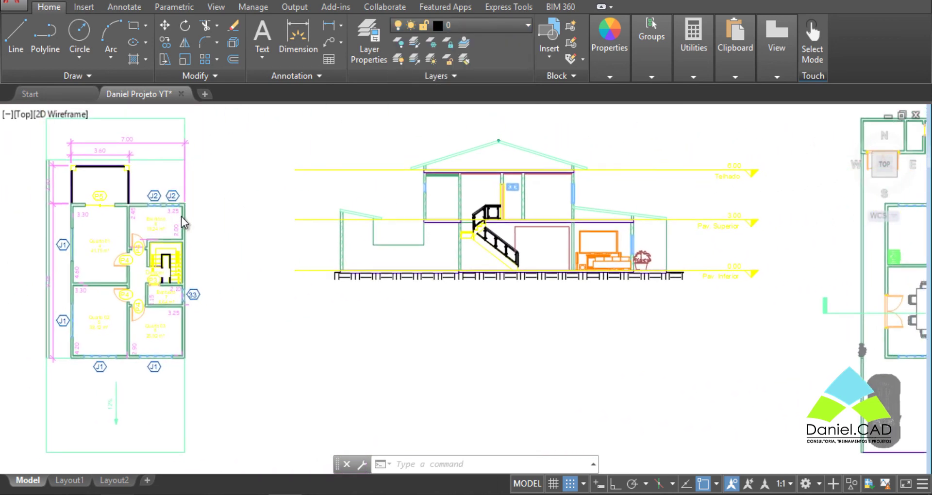
pyautogui.moveTo(440, 250); pyautogui.dragTo(378, 253, button='middle')
pyautogui.scroll(2, 514, 271)
pyautogui.moveTo(482, 261); pyautogui.dragTo(477, 302, button='middle')
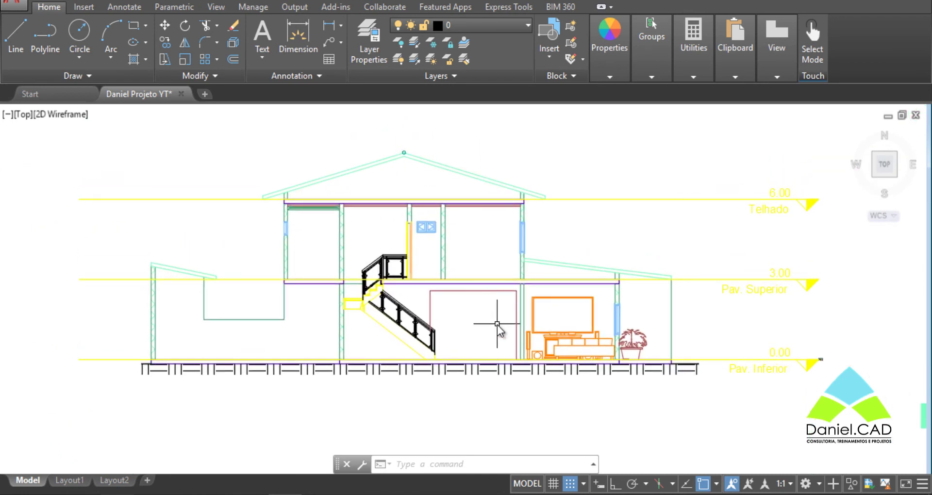
pyautogui.click(367, 37)
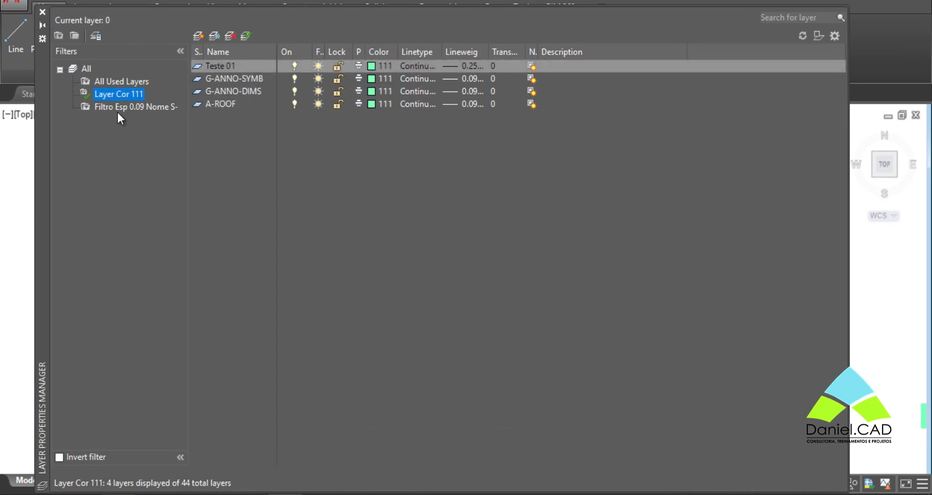
# - Apply the Filtro Esp 0.09 Nome S- filter and check the ribbon layer list shows only its layers
pyautogui.click(119, 106)
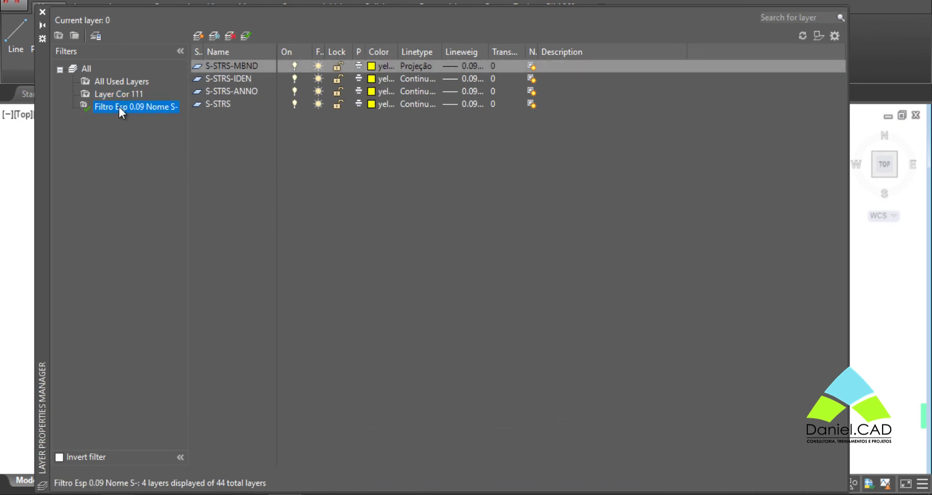
pyautogui.click(41, 11)
pyautogui.click(493, 27)
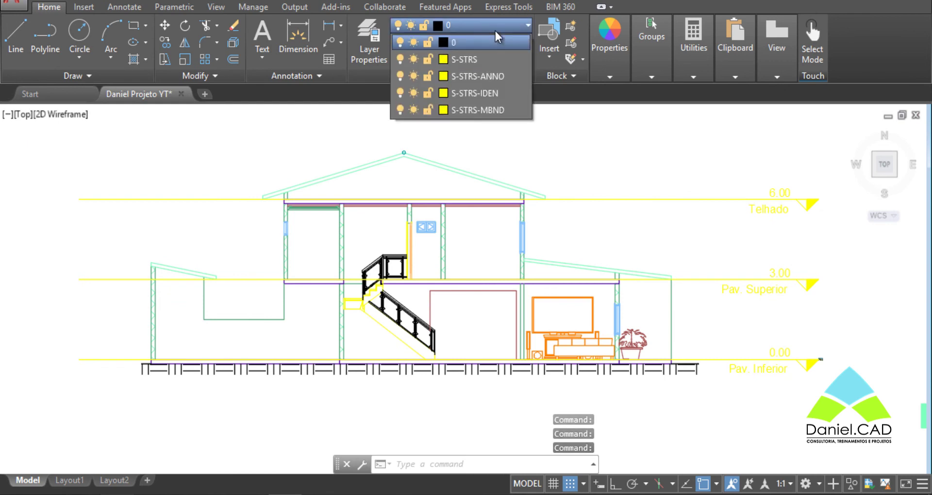
pyautogui.click(547, 139)
# - Switch the Layer Properties Manager back to the All filter and close the palette
pyautogui.click(368, 39)
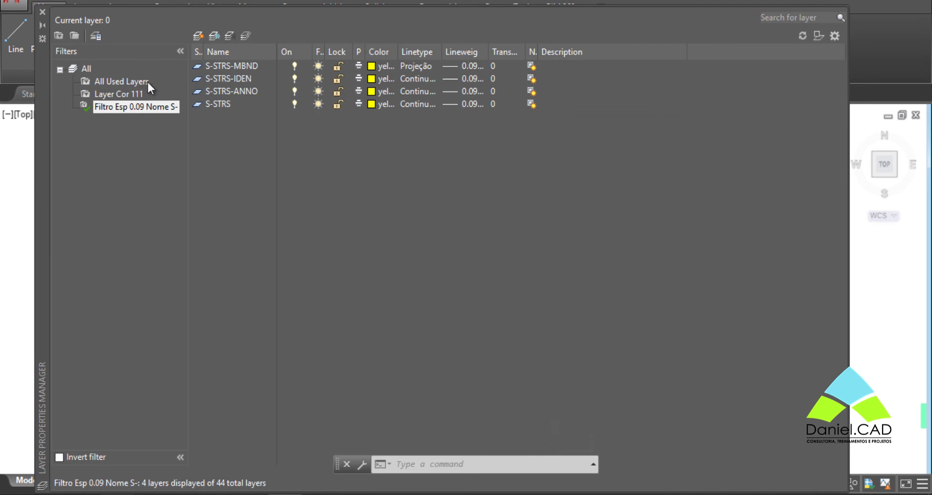
pyautogui.click(84, 69)
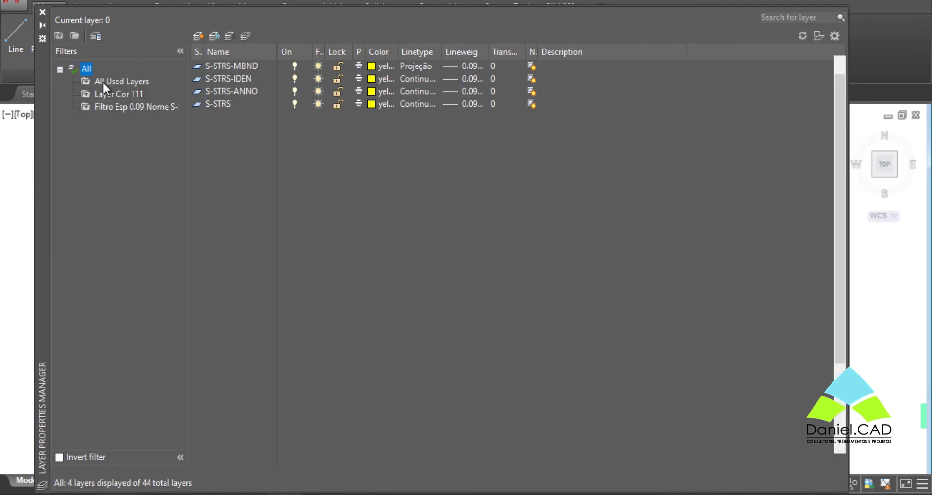
pyautogui.click(103, 81)
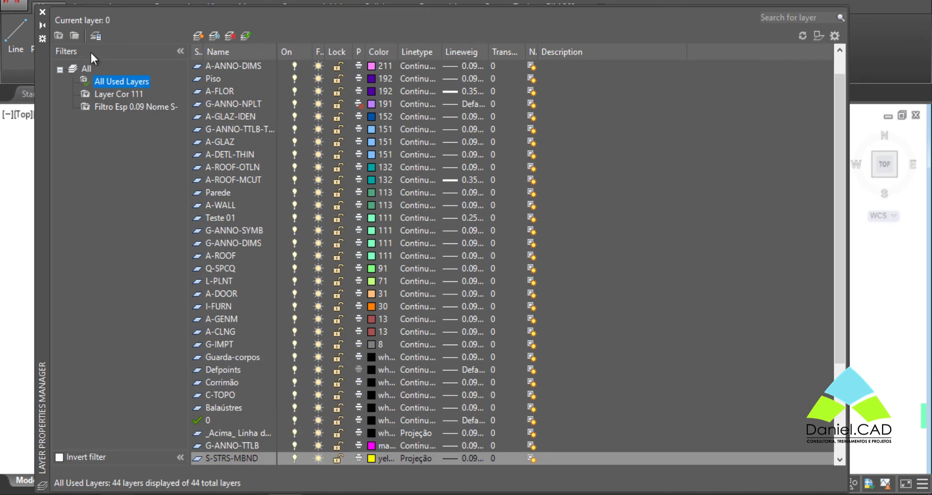
pyautogui.click(82, 68)
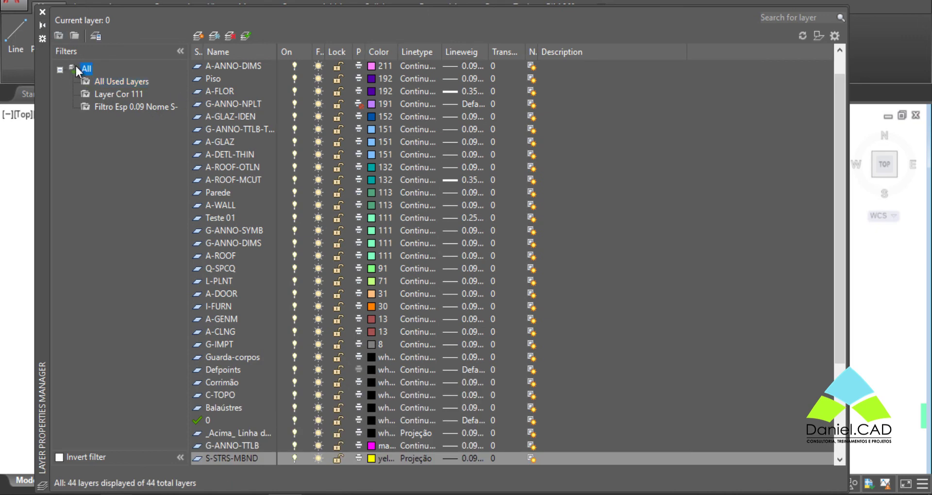
pyautogui.click(42, 11)
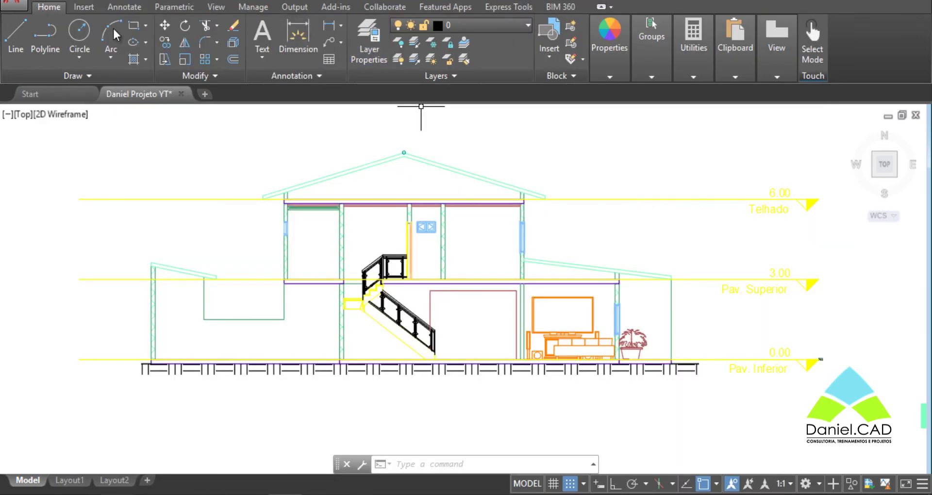
# - Scroll through the ribbon's full list of layers, then nudge the building section slightly
pyautogui.click(451, 28)
pyautogui.scroll(1, 415, 310)
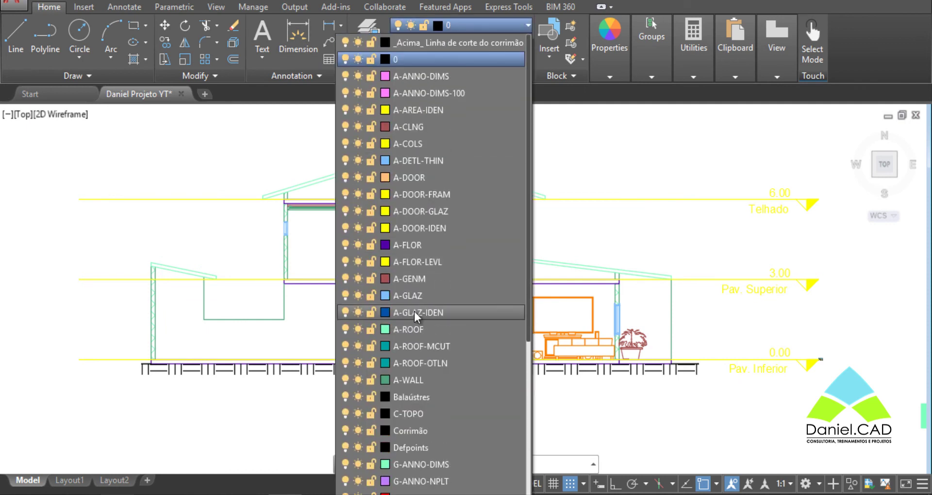
pyautogui.scroll(-3, 432, 265)
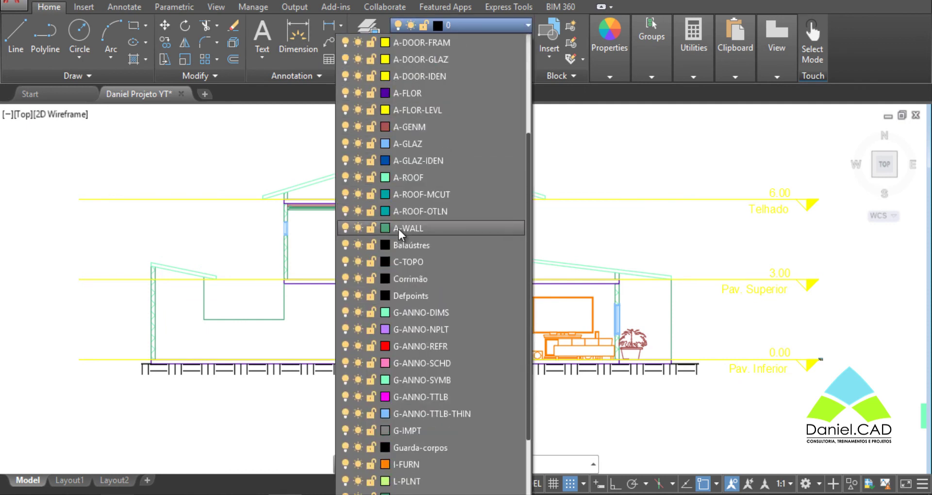
pyautogui.click(555, 140)
pyautogui.moveTo(567, 145); pyautogui.dragTo(572, 150, button='middle')
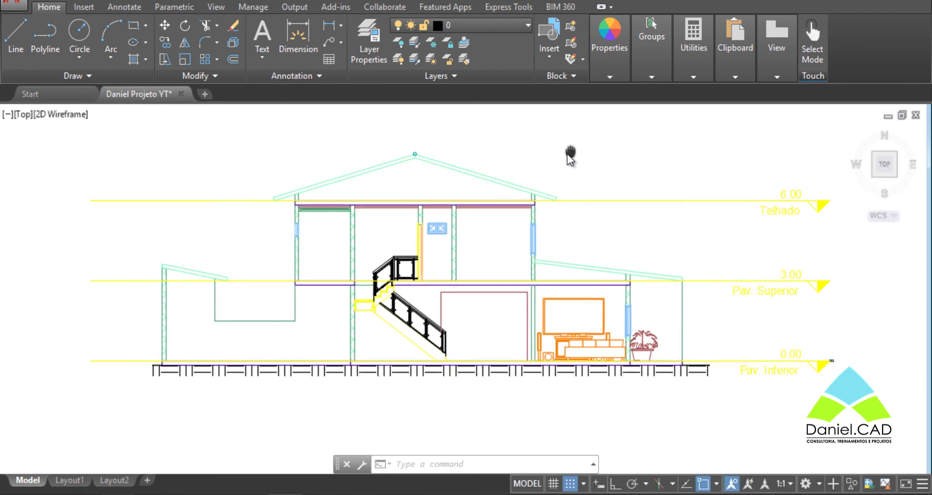